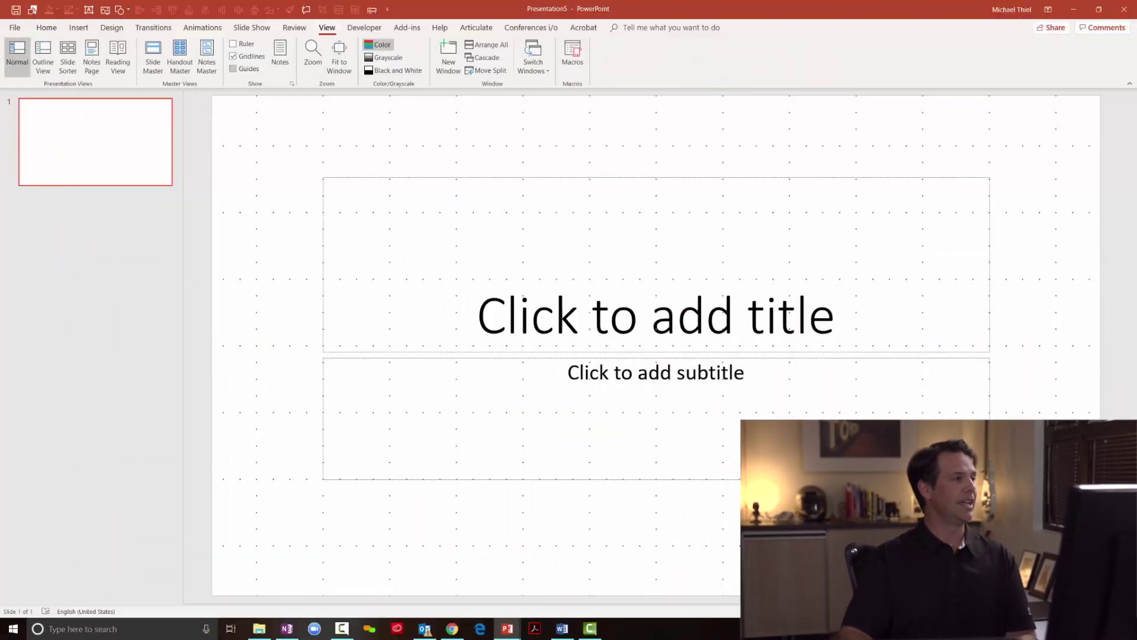
Switch to Slide Master view and select the top-level slide master thumbnail.
click(153, 57)
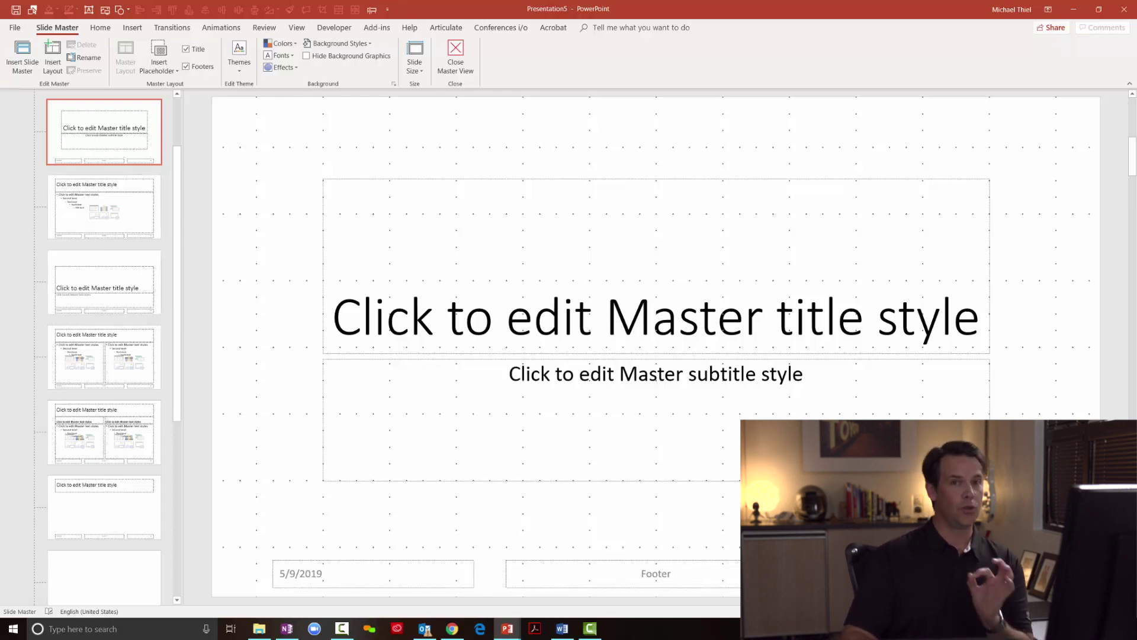
scroll(104, 350, up, 2)
click(90, 139)
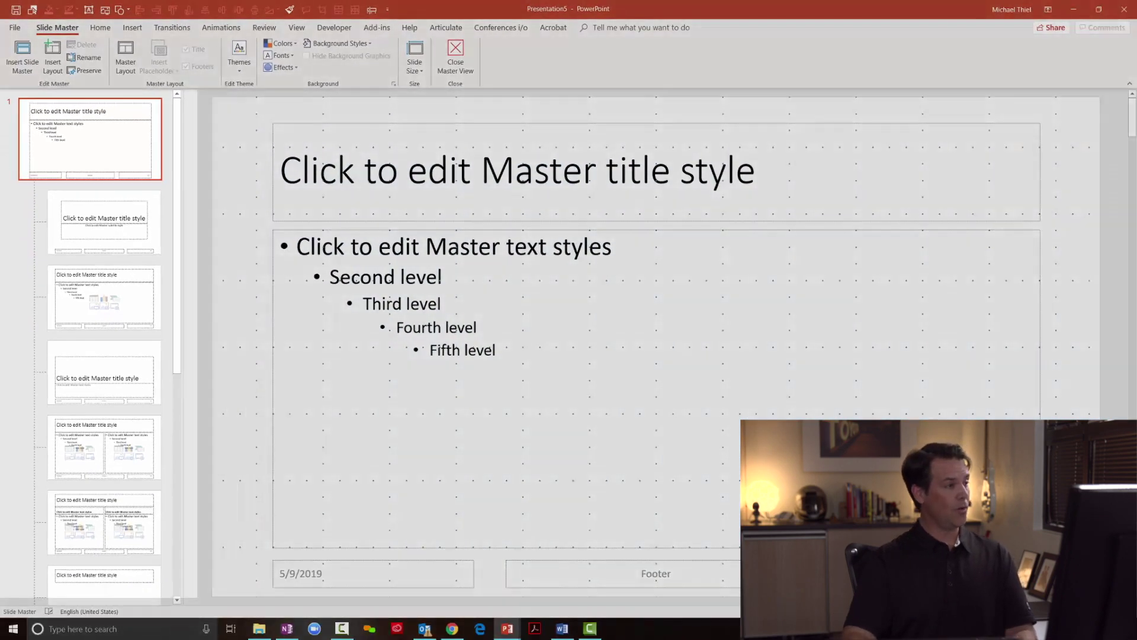
key(Down)
key(Down)
key(Down)
key(Down)
key(Down)
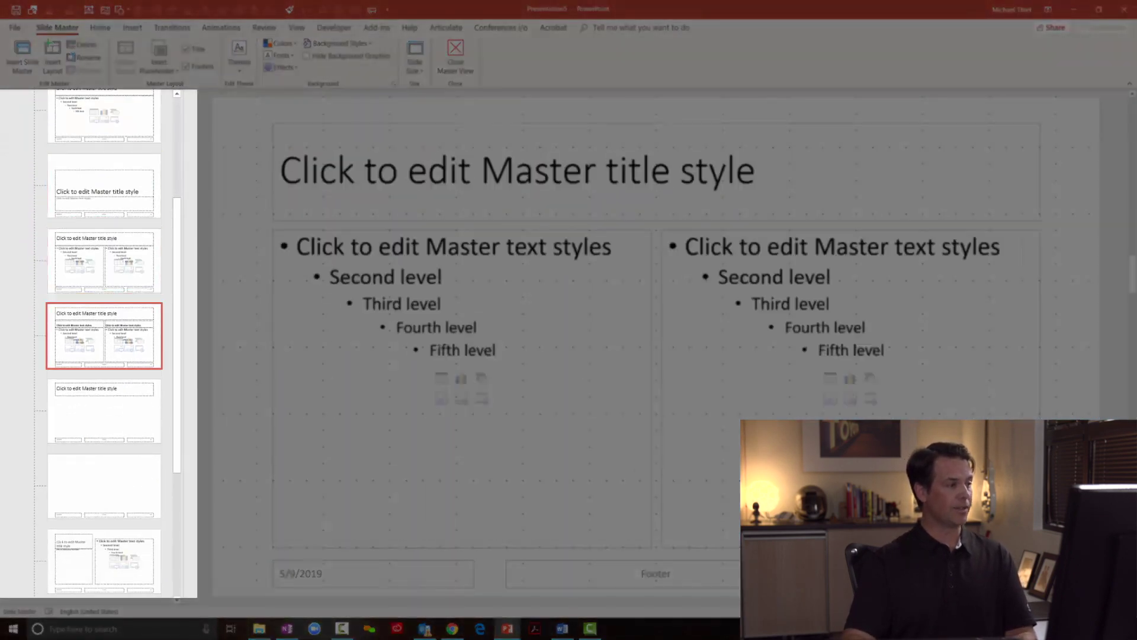
key(Down)
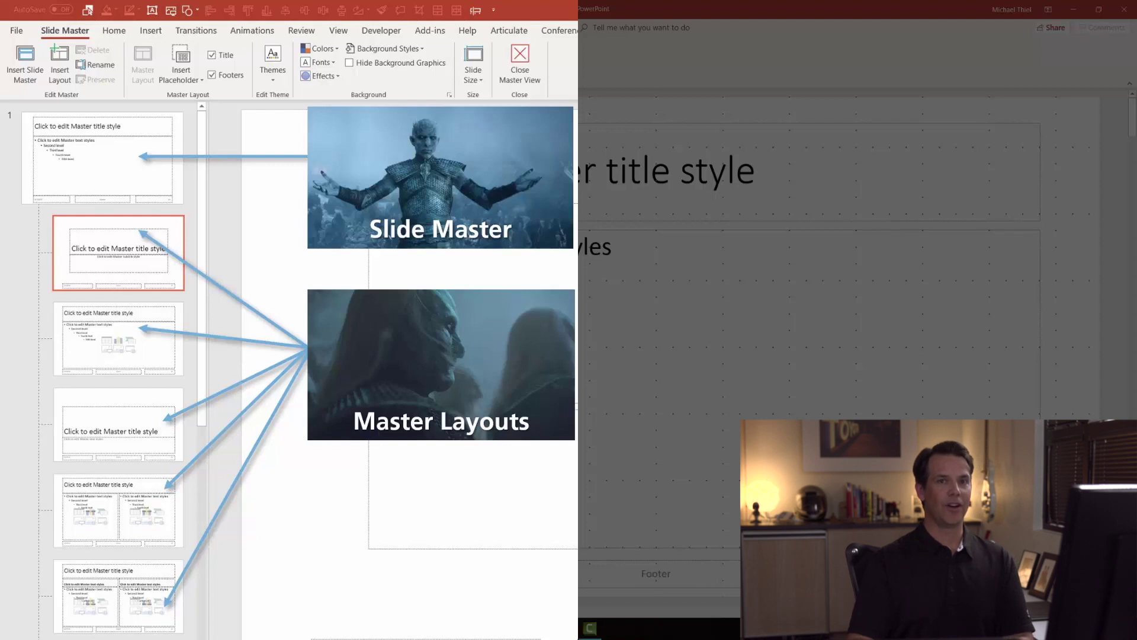
scroll(853, 319, down, 3)
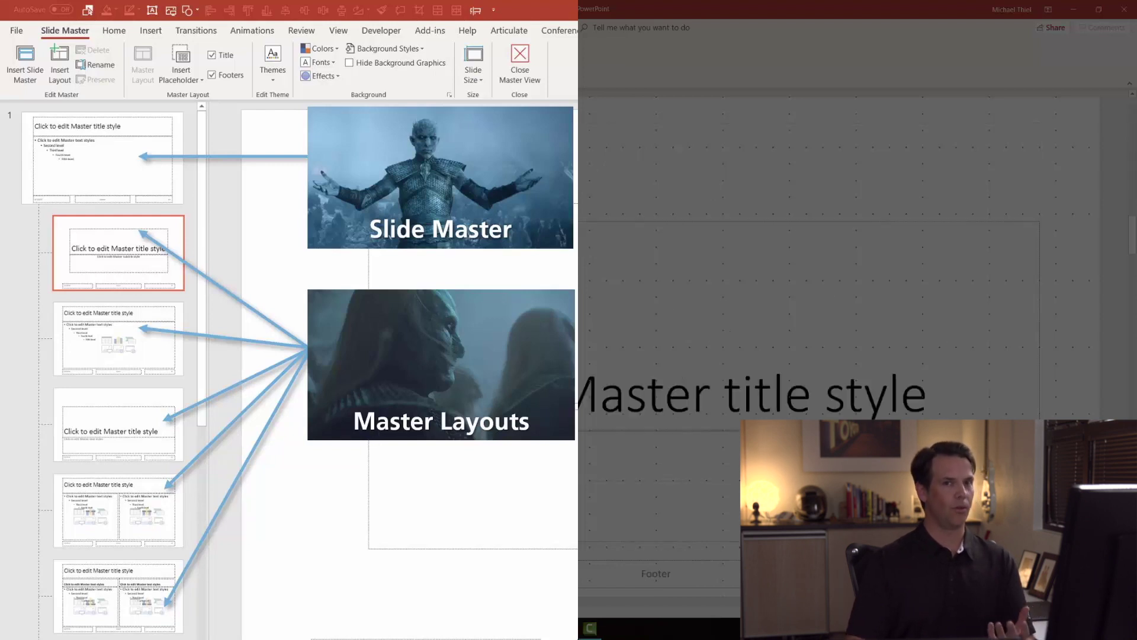
scroll(853, 320, up, 3)
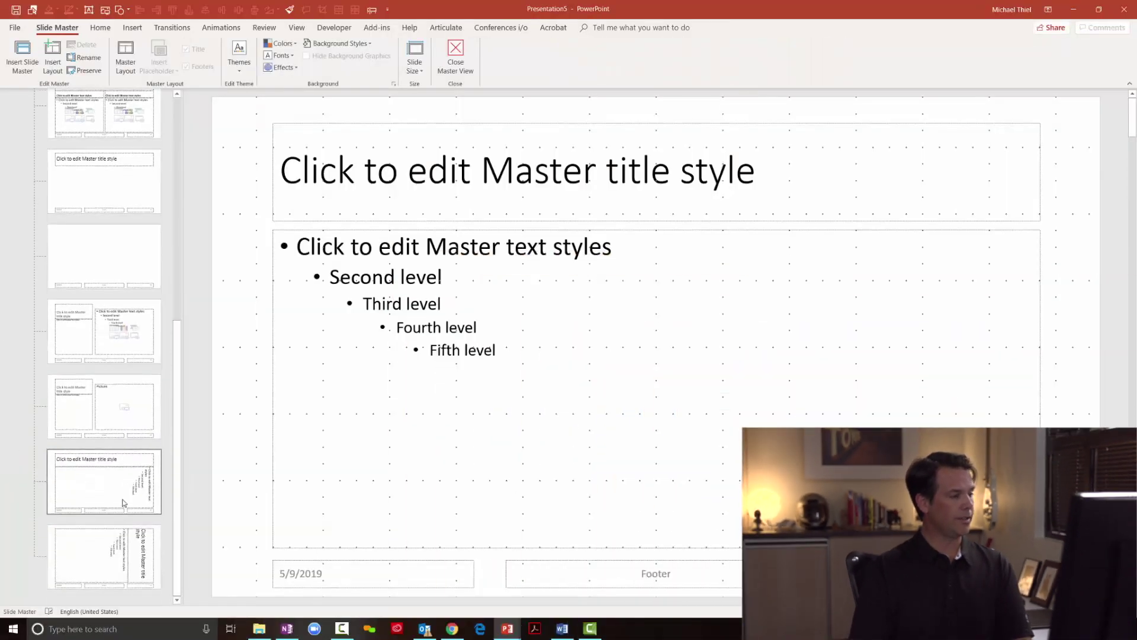
Delete the Vertical Title and Text layout from the master.
click(116, 491)
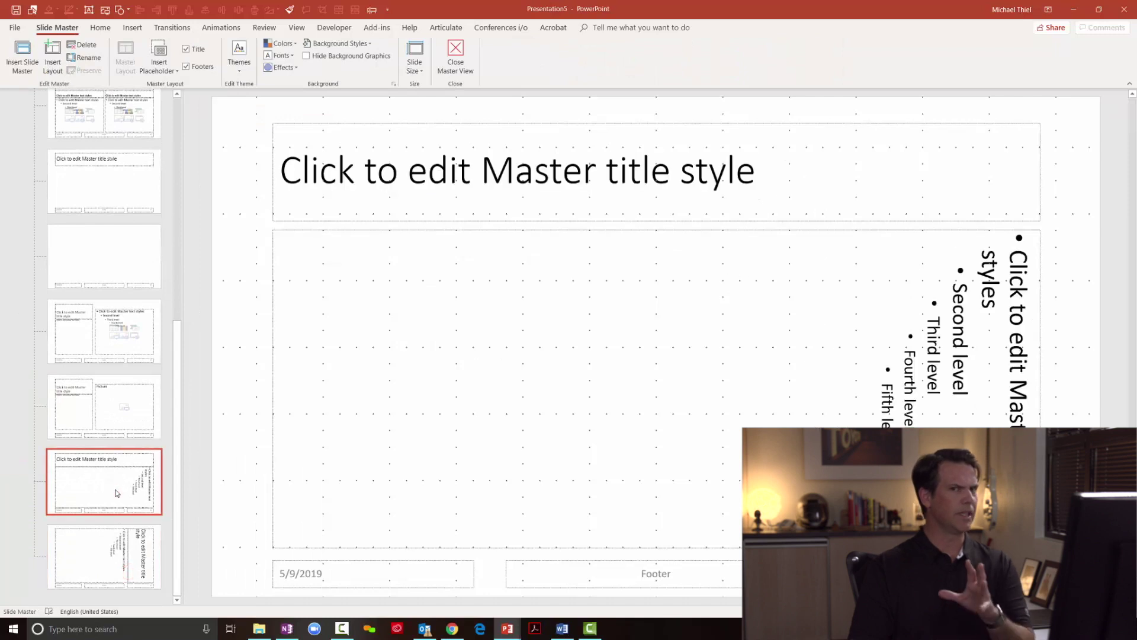
scroll(86, 422, up, 10)
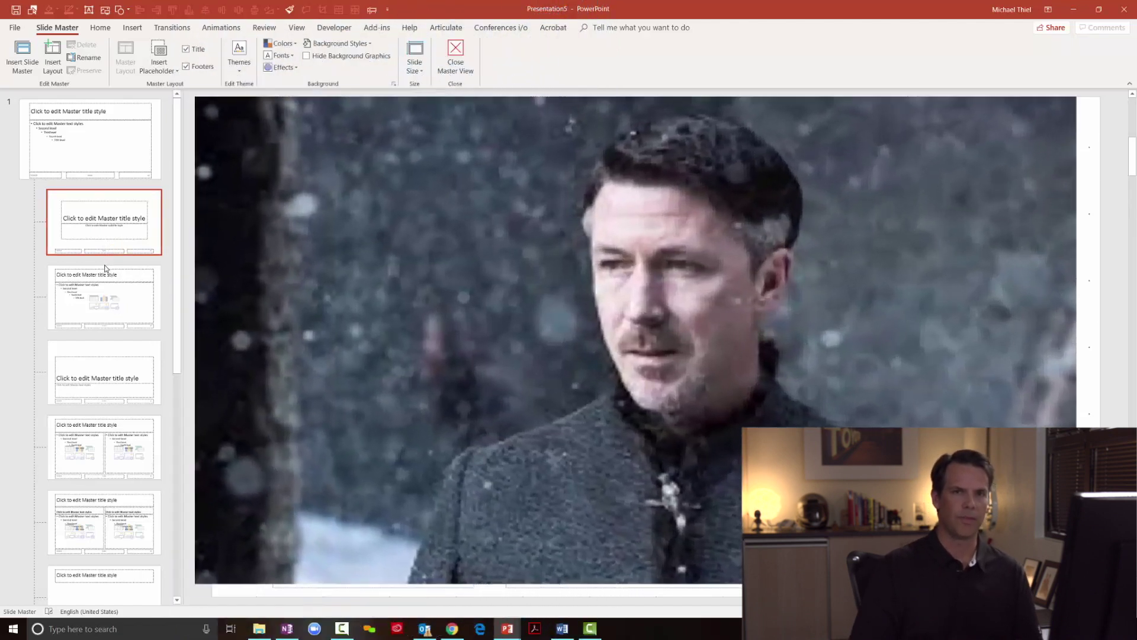
scroll(106, 273, down, 3)
scroll(106, 273, down, 3)
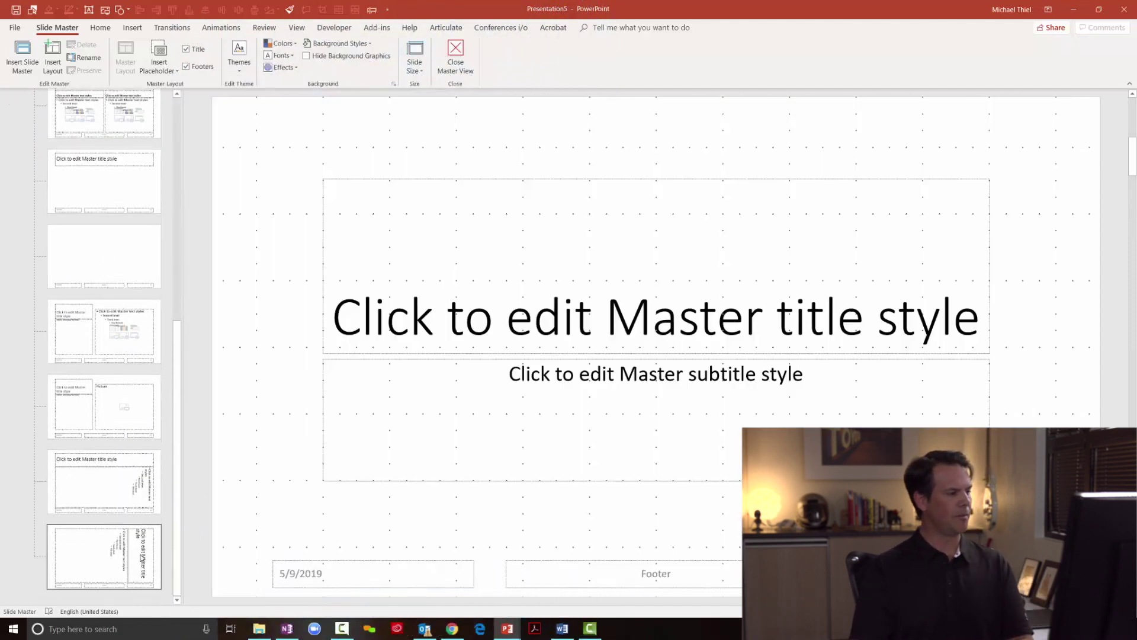
click(126, 561)
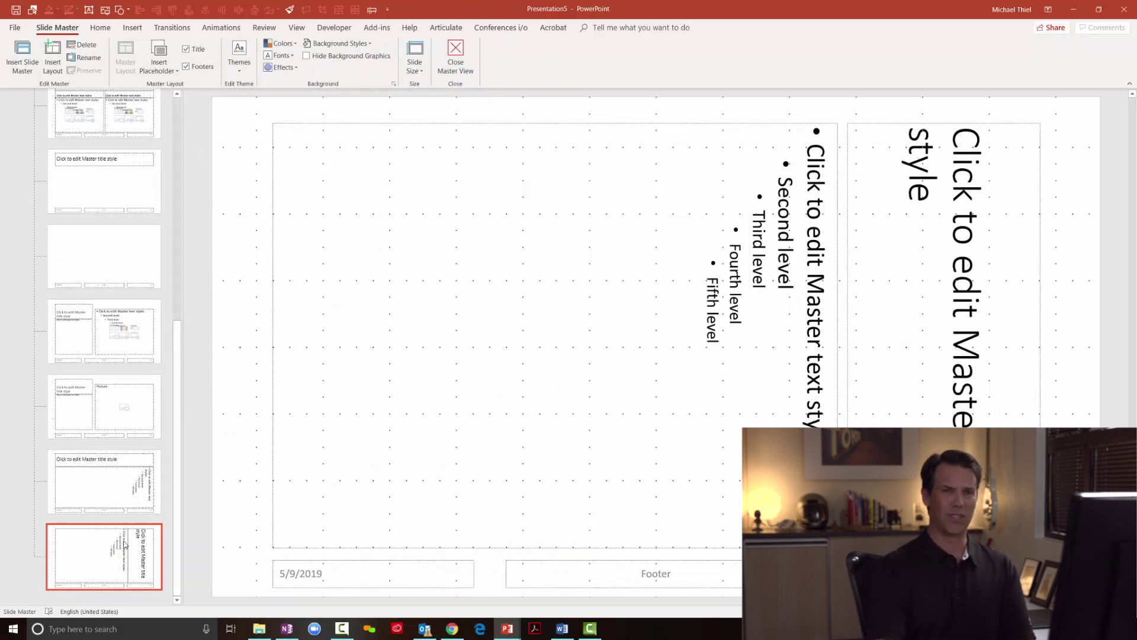
key(Delete)
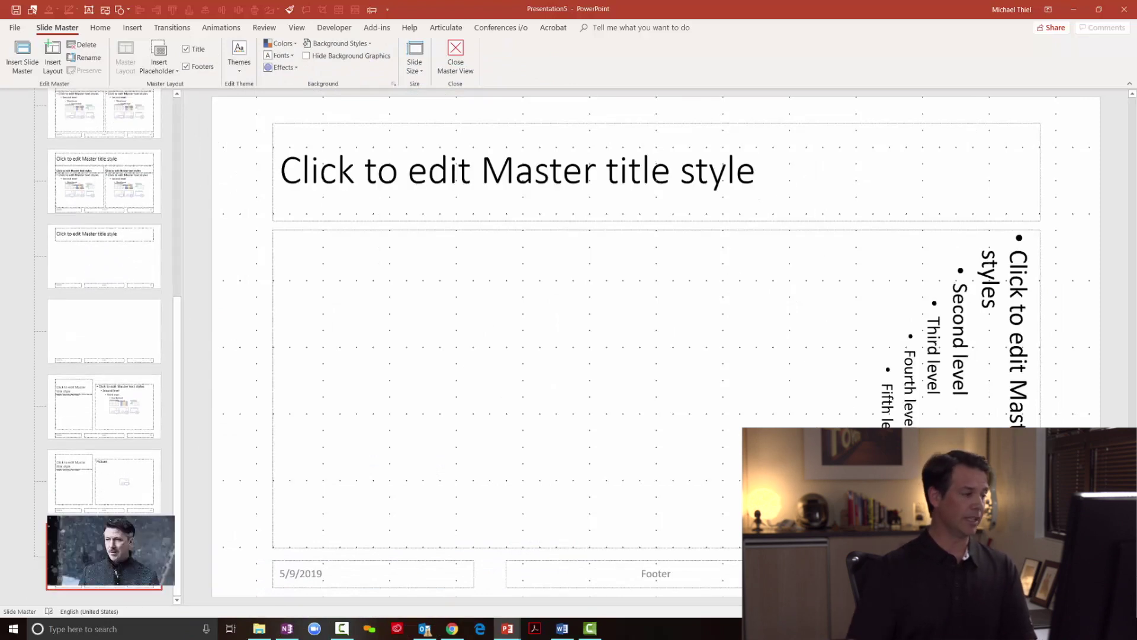
Inspect the remaining layouts' placeholders and delete the Comparison layout.
click(312, 157)
click(334, 276)
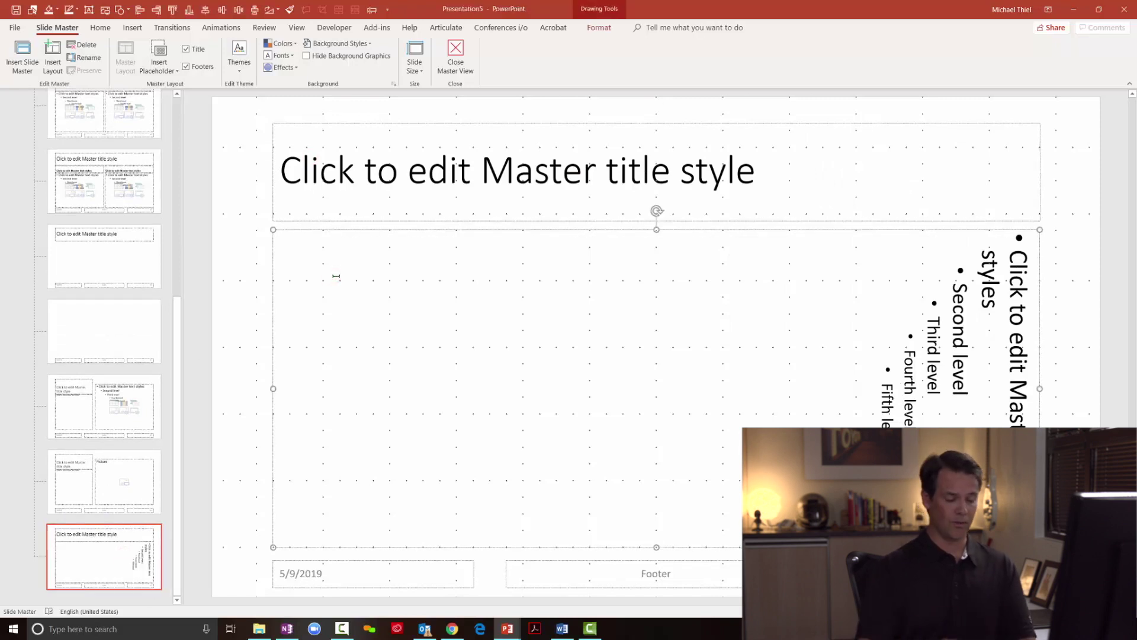
click(131, 573)
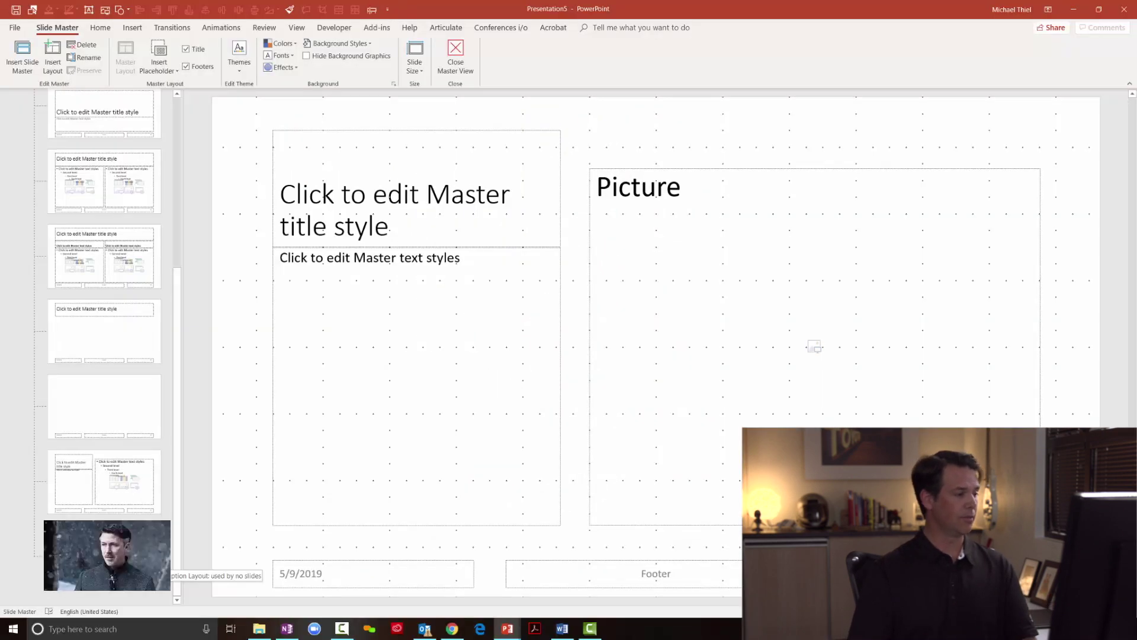
click(128, 574)
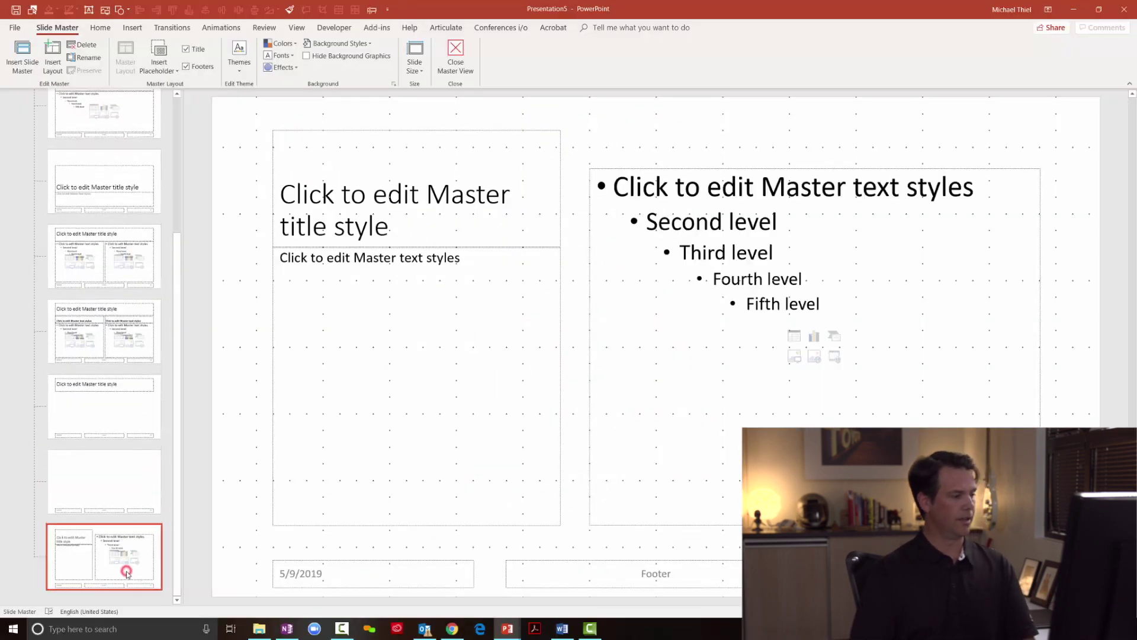
scroll(128, 575, up, 1)
click(128, 574)
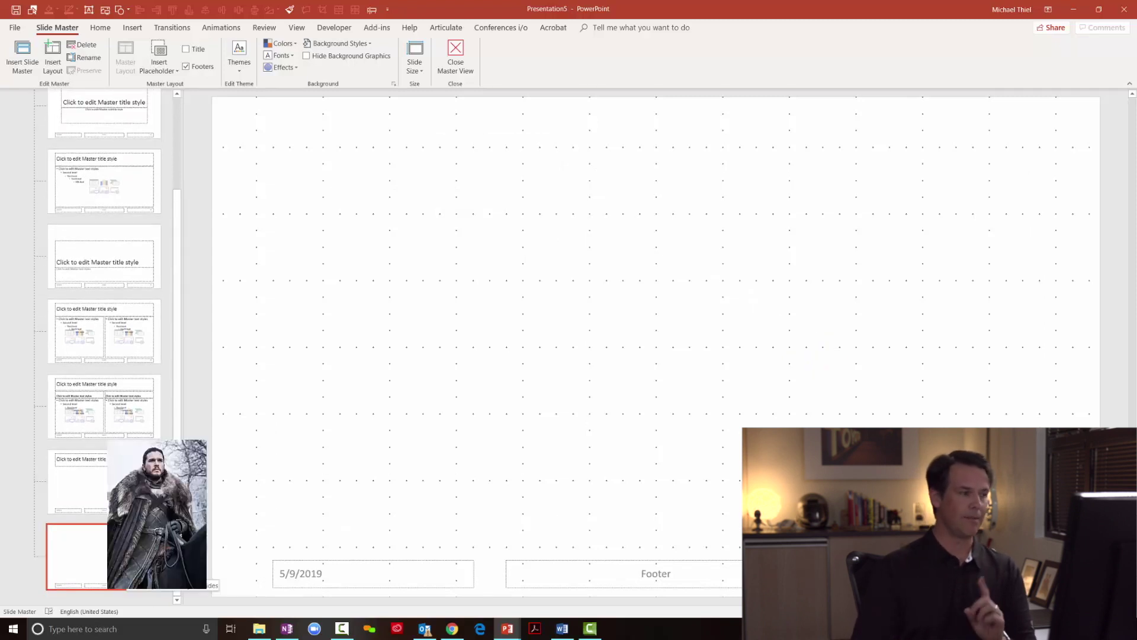
click(81, 494)
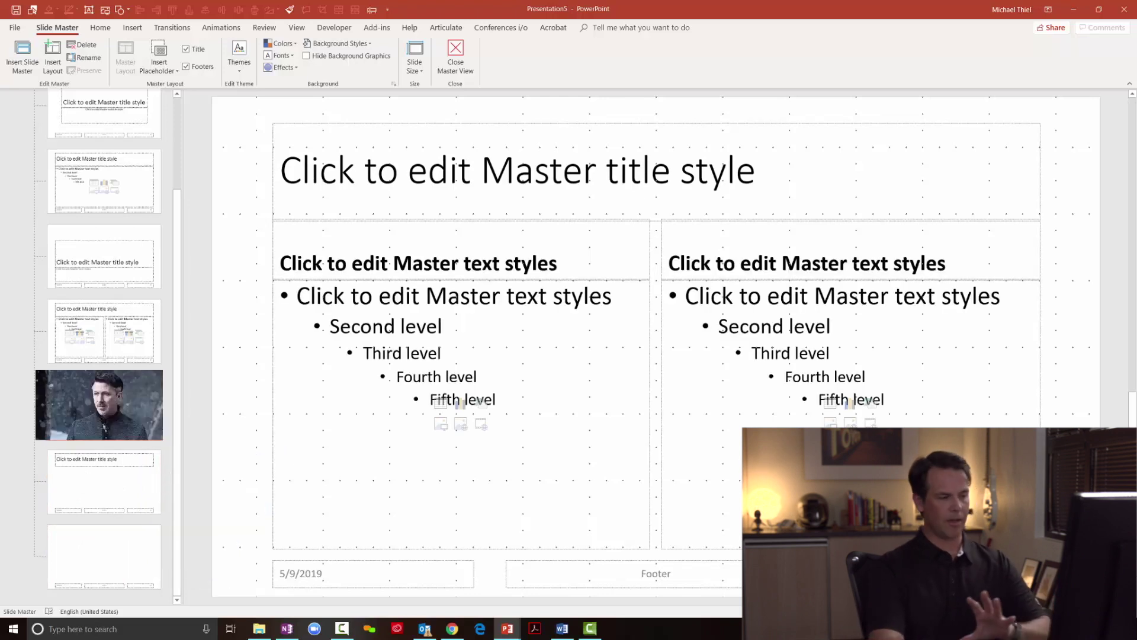
key(Delete)
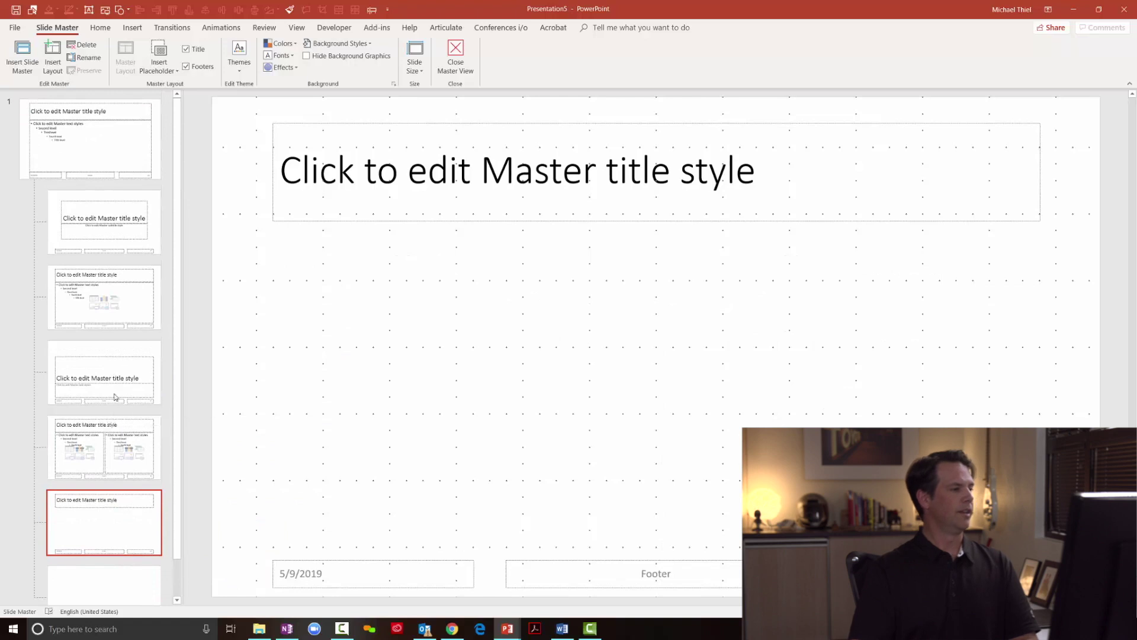
Review the layouts from Title Slide down through Title Only.
click(112, 379)
click(112, 289)
click(119, 232)
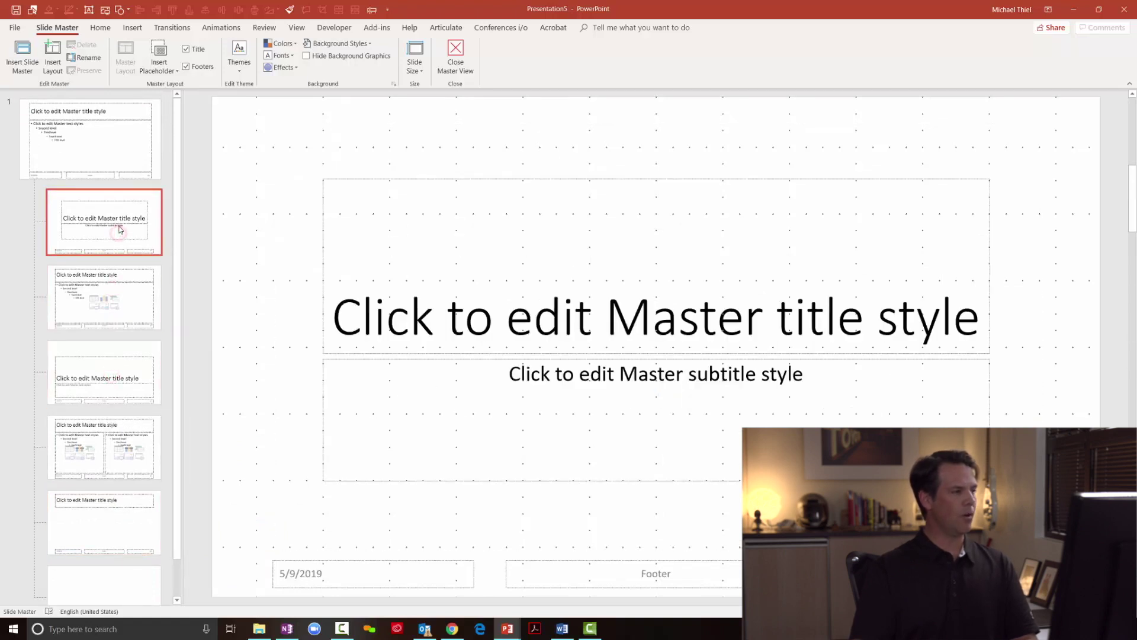
click(115, 301)
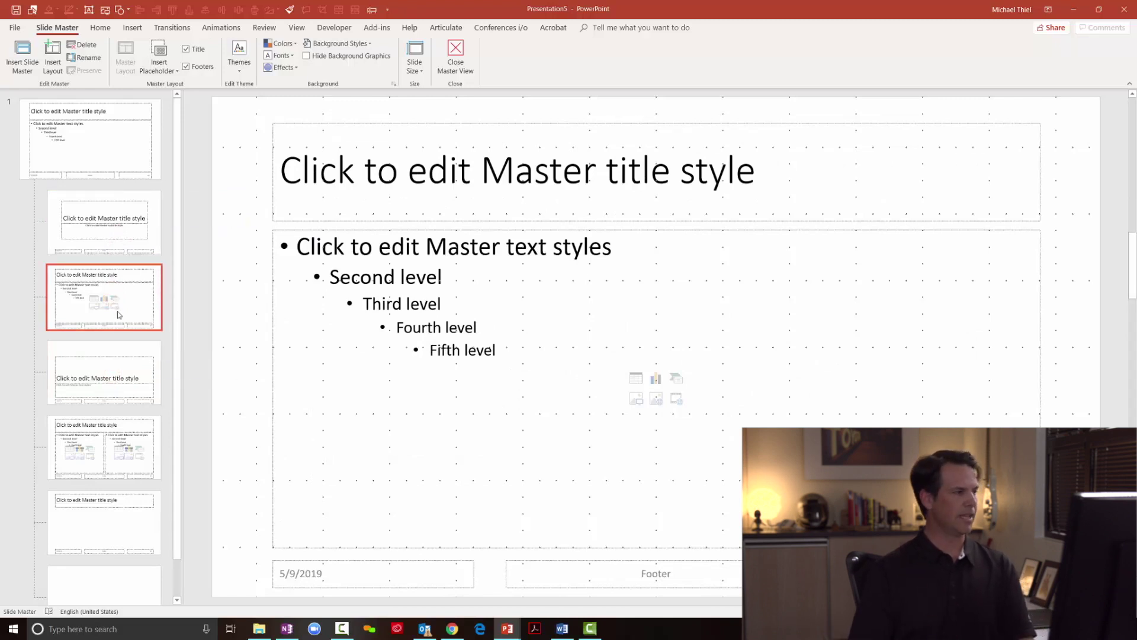
click(115, 369)
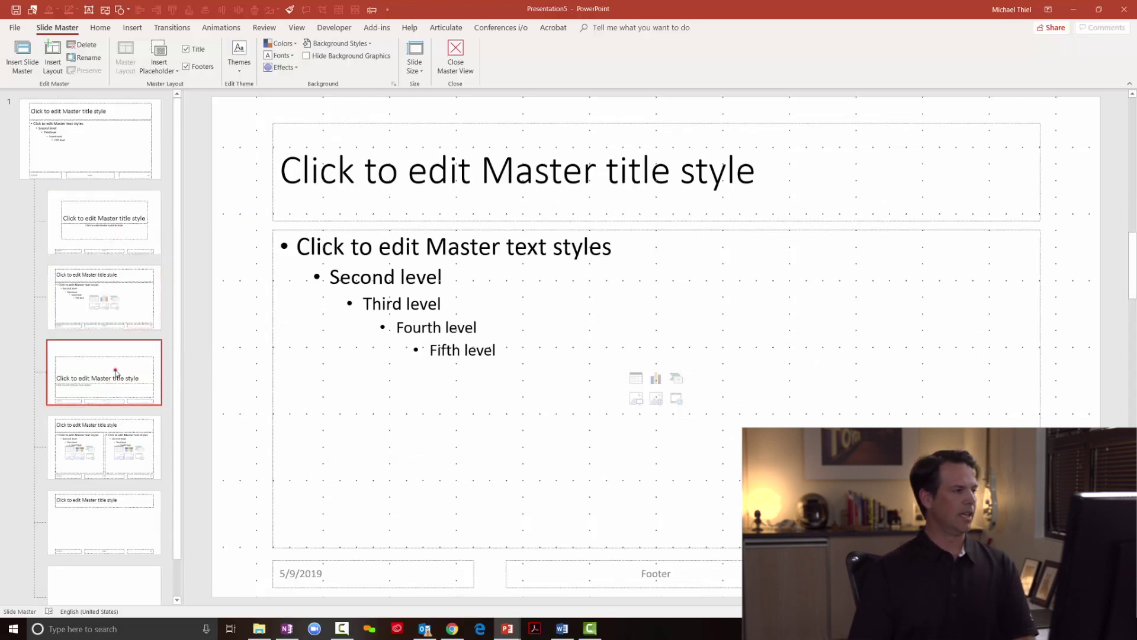
click(111, 475)
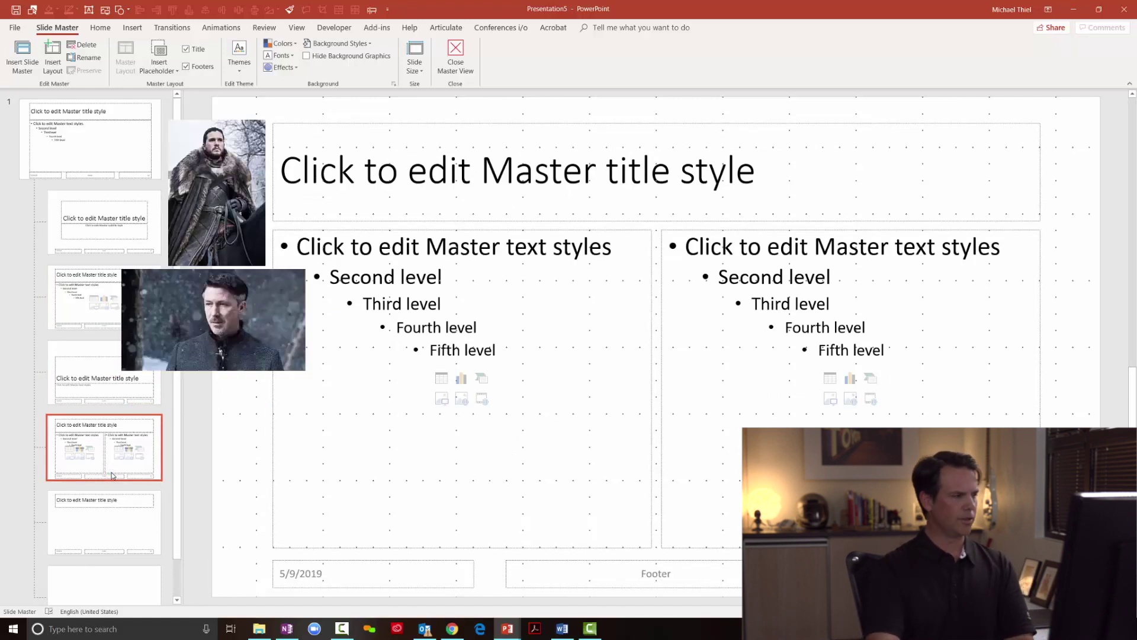
click(111, 474)
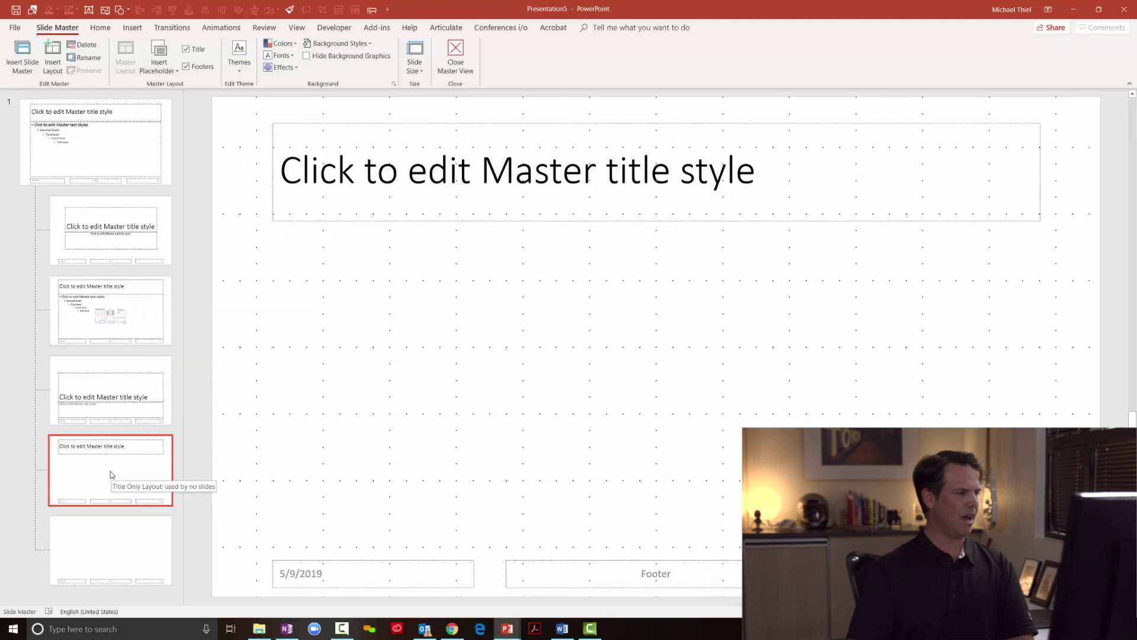
Recheck the five kept layouts, finishing on the Blank layout.
click(111, 567)
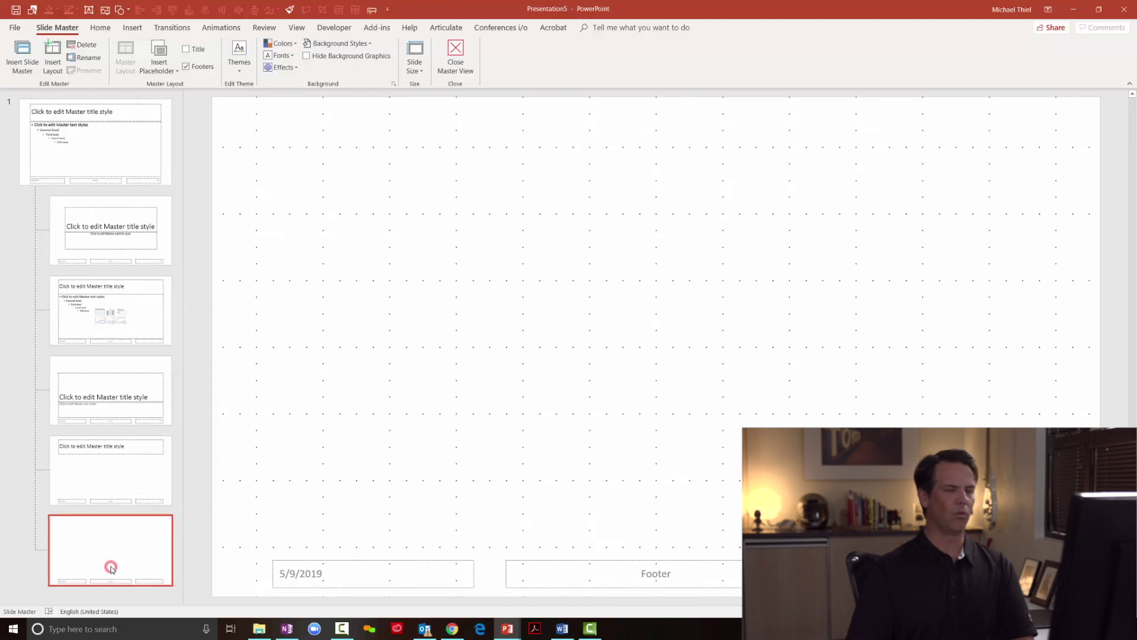
click(113, 478)
click(120, 422)
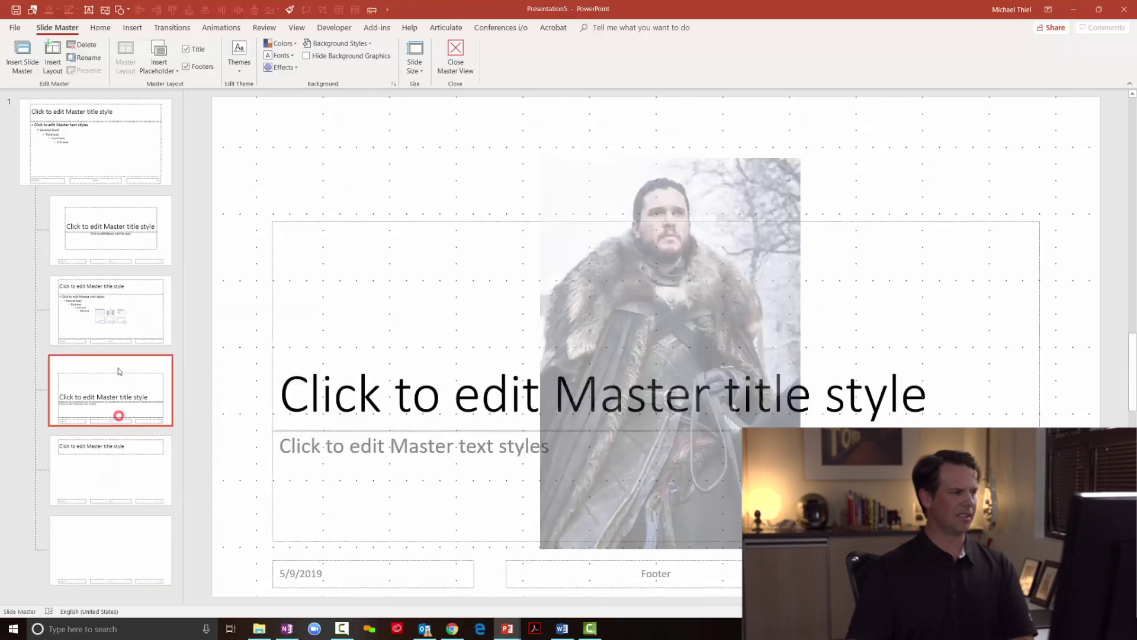
click(121, 326)
click(151, 256)
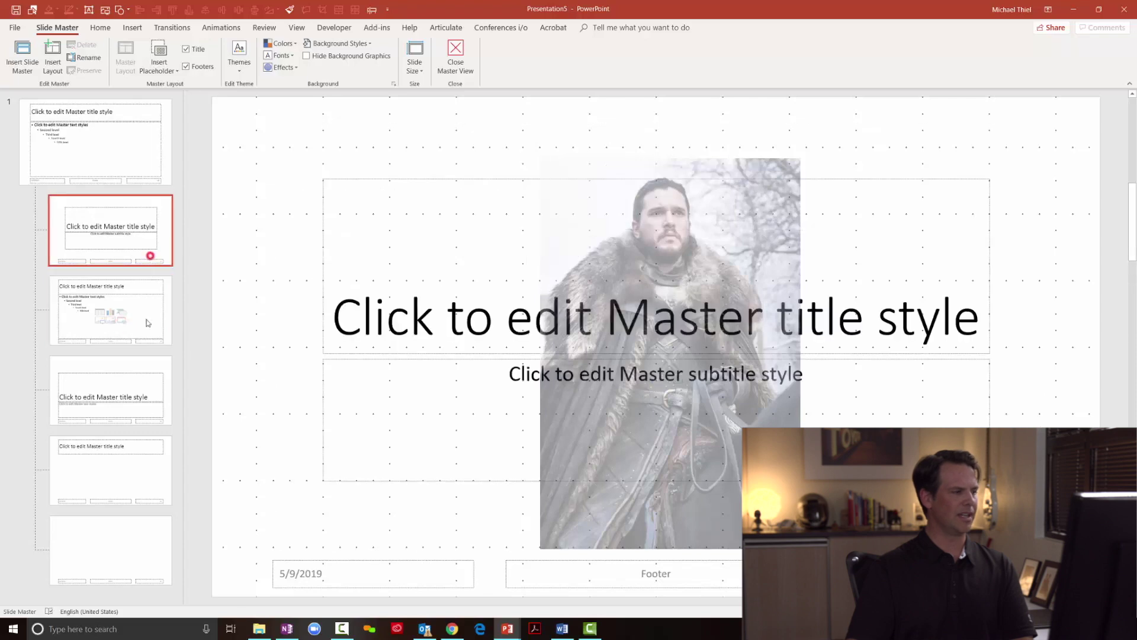
click(125, 565)
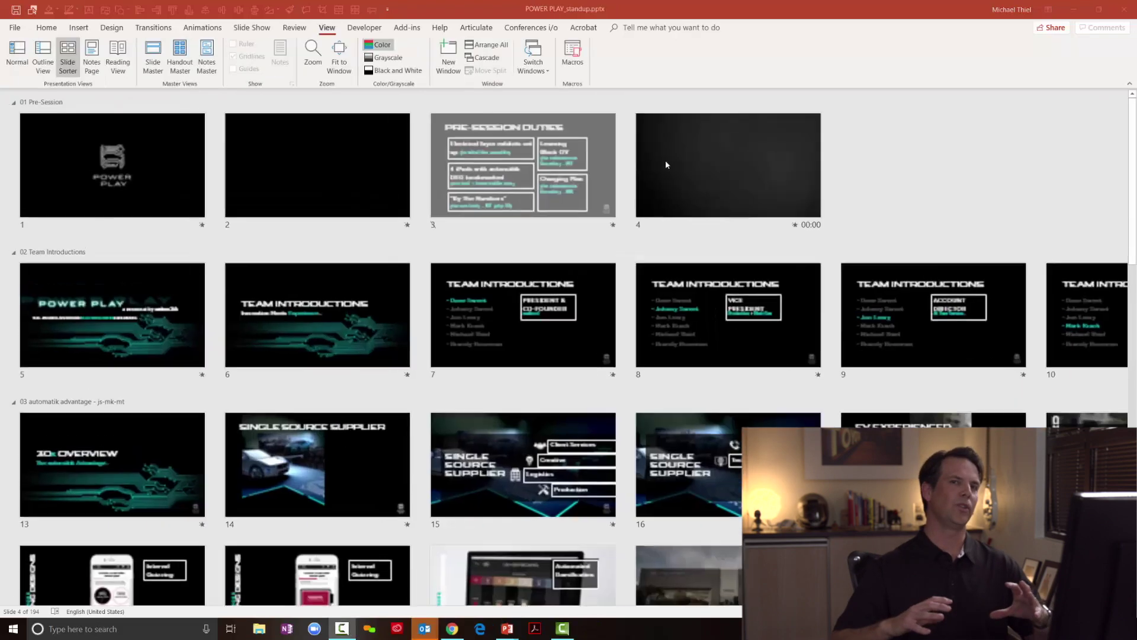
Scroll down through the big deck's sections in Slide Sorter and back up.
scroll(665, 165, down, 4)
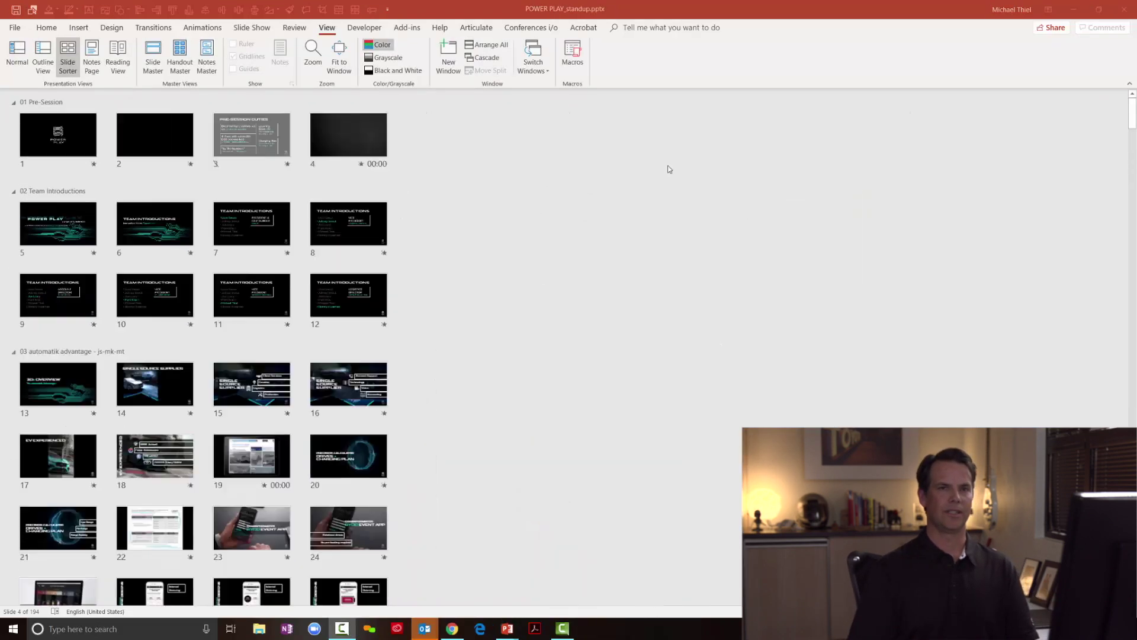
scroll(668, 169, down, 3)
scroll(675, 184, down, 6)
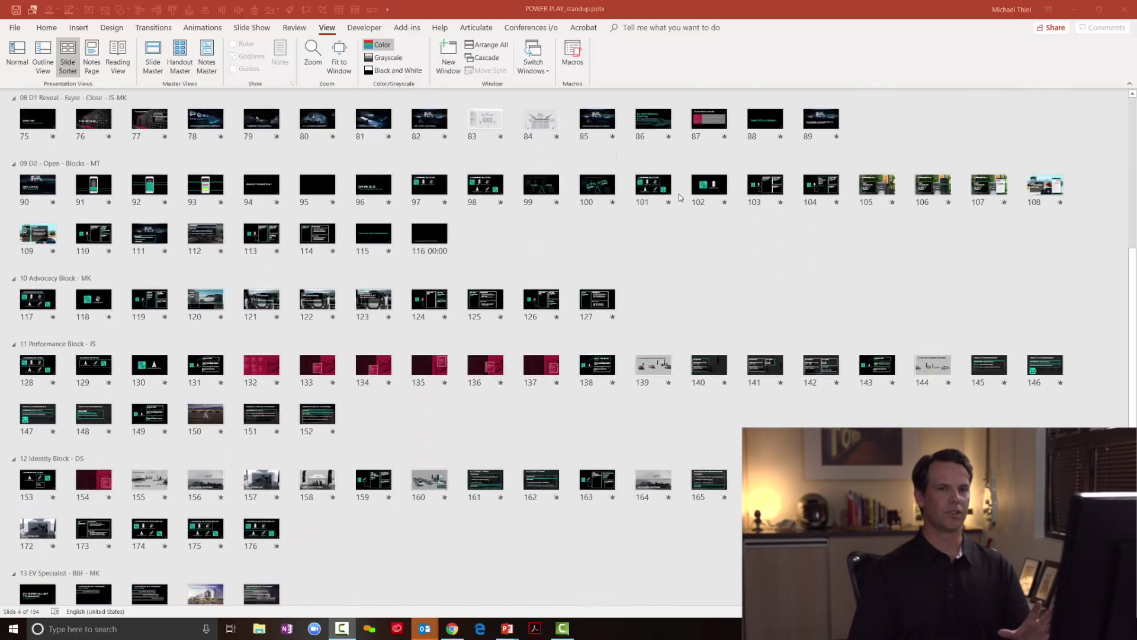
scroll(680, 198, down, 3)
scroll(680, 197, up, 12)
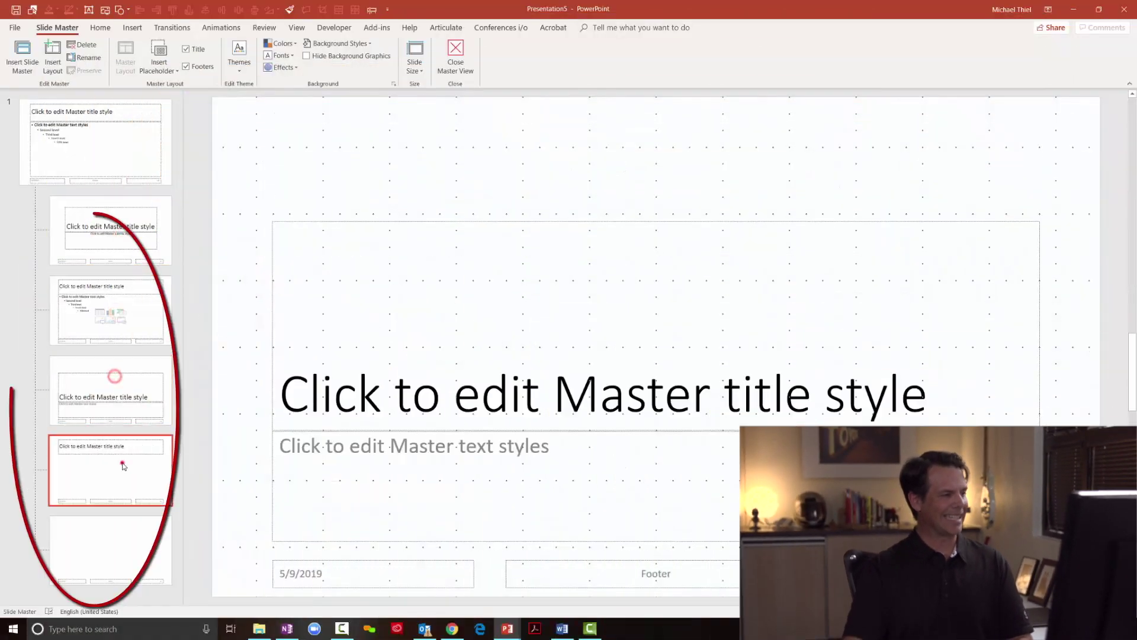
Review the Title Only, Blank and Section Header layouts, then select the top slide master.
click(122, 465)
click(119, 544)
click(130, 414)
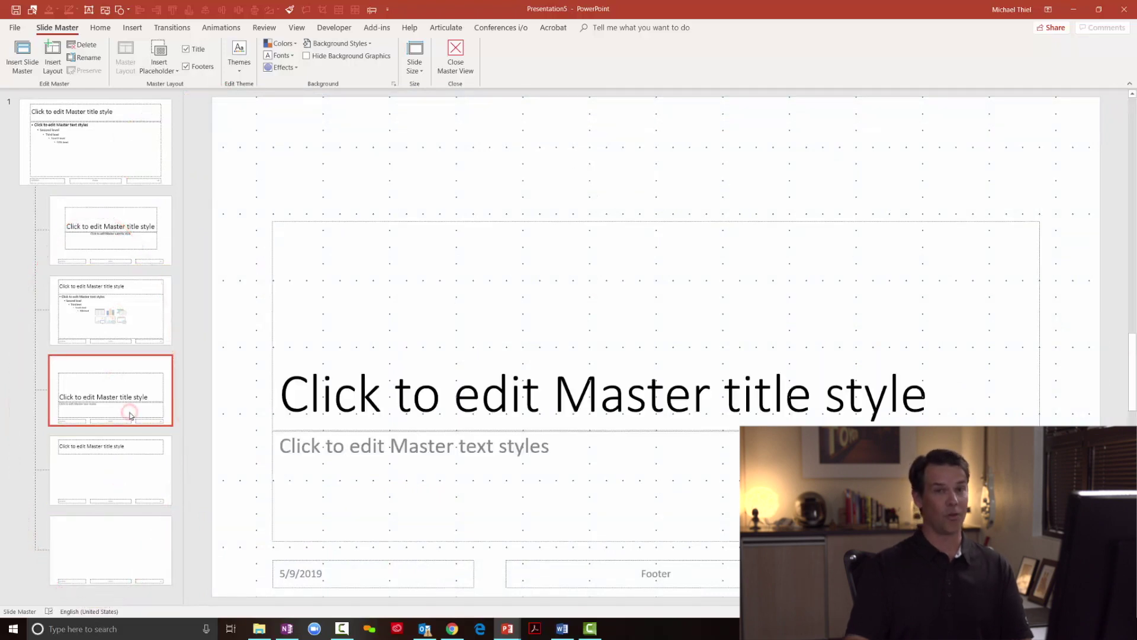
click(73, 164)
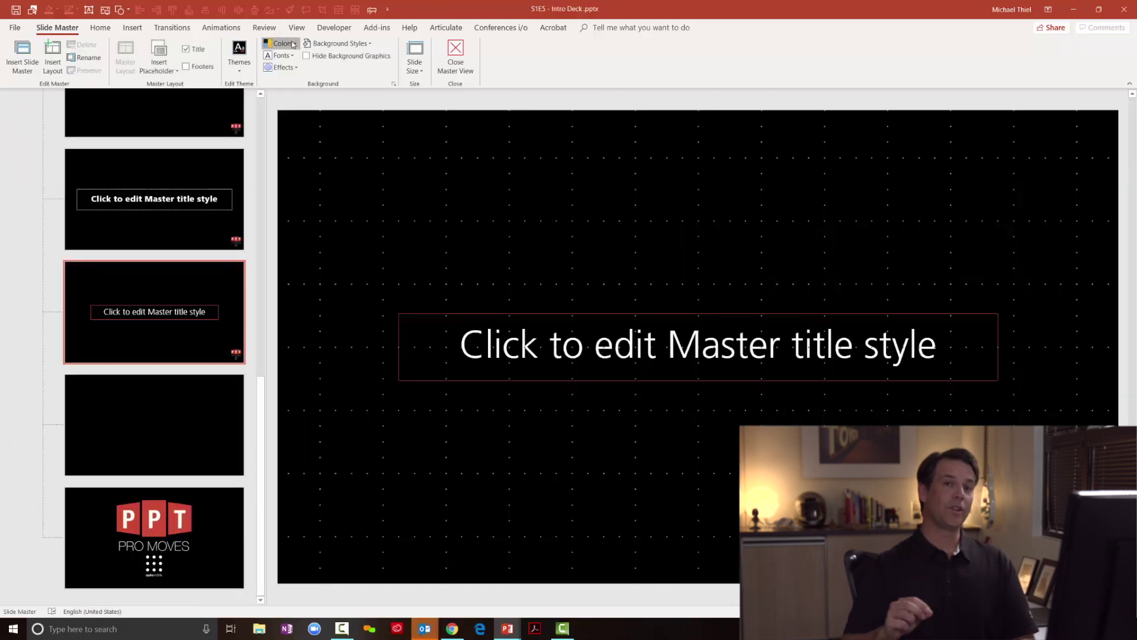
Browse the theme Colors, Background Styles and Fonts lists without changing anything.
click(290, 44)
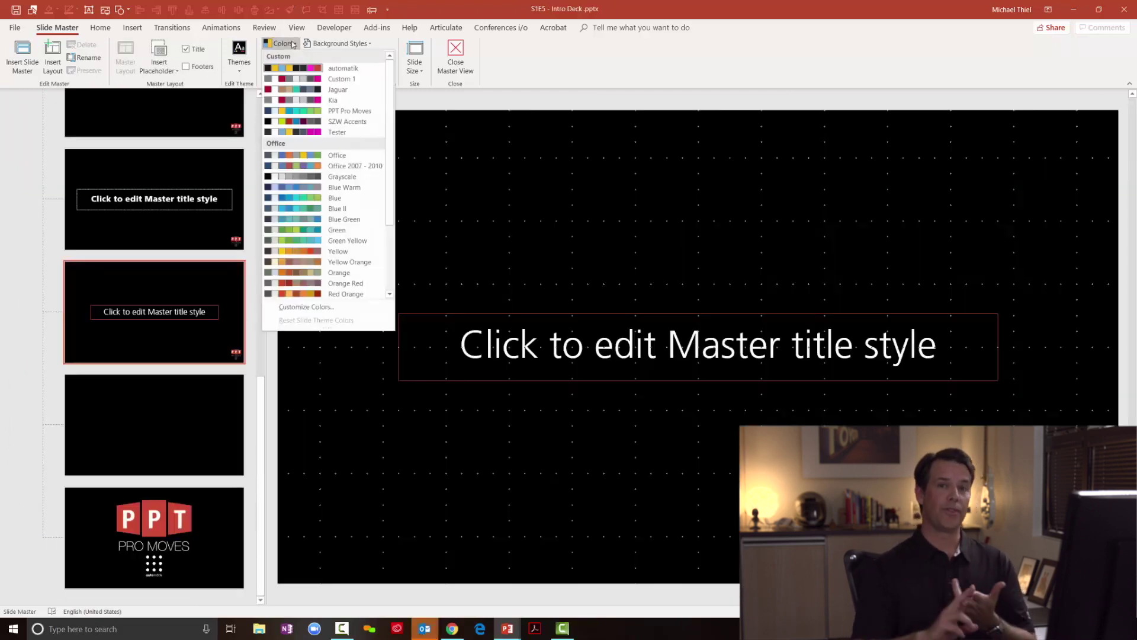
click(337, 44)
click(320, 43)
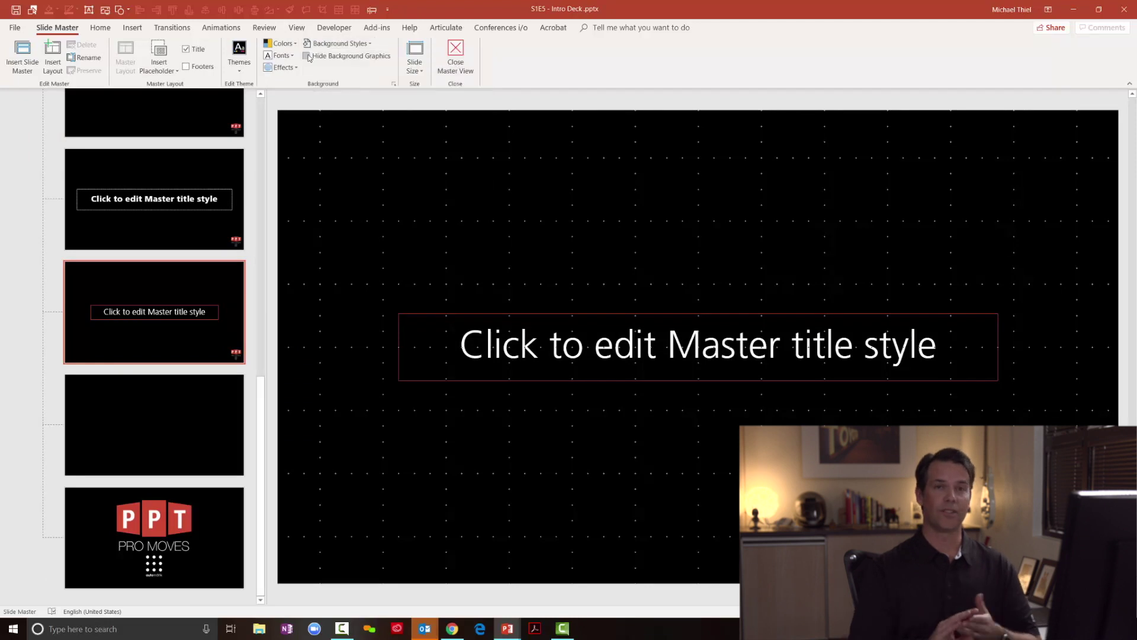
click(281, 55)
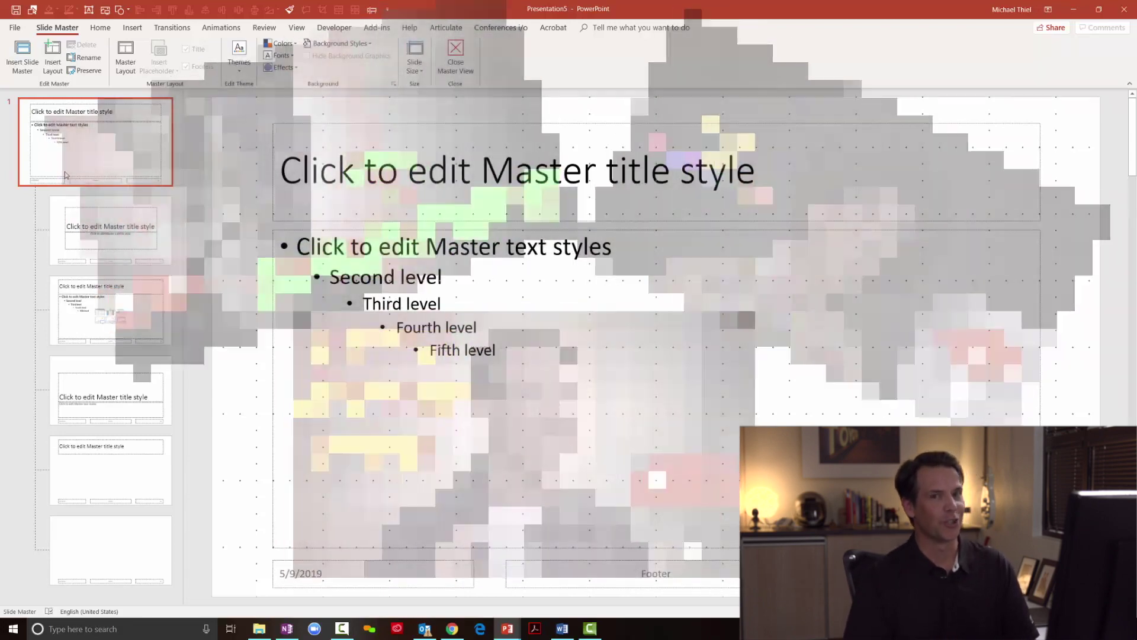
click(65, 172)
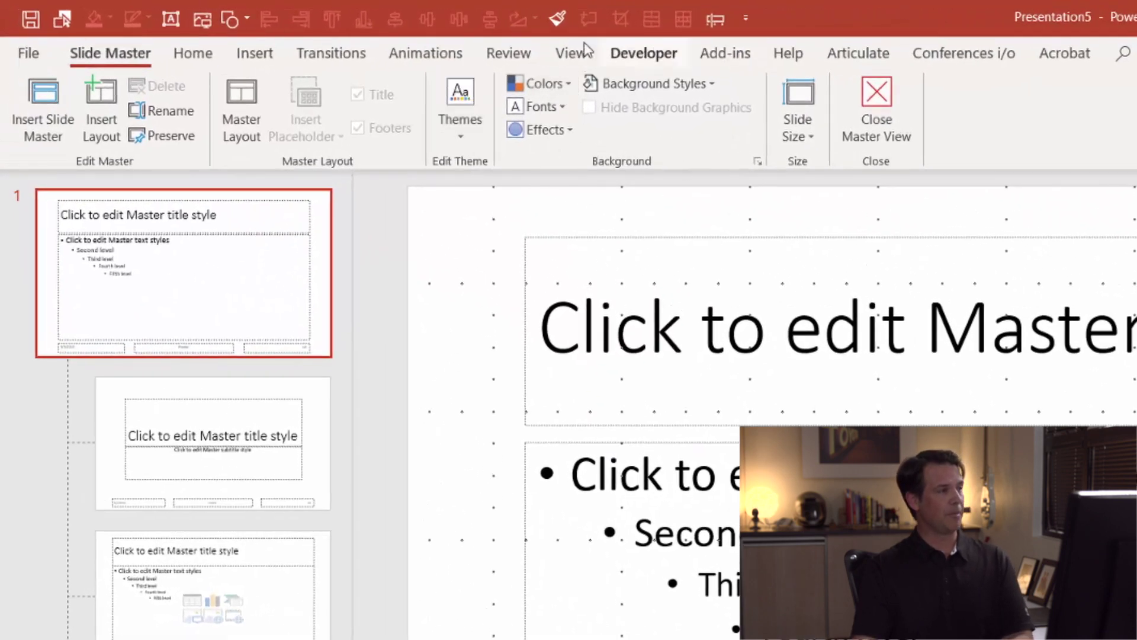
Apply the custom automatik colour scheme from the Colors list.
click(542, 94)
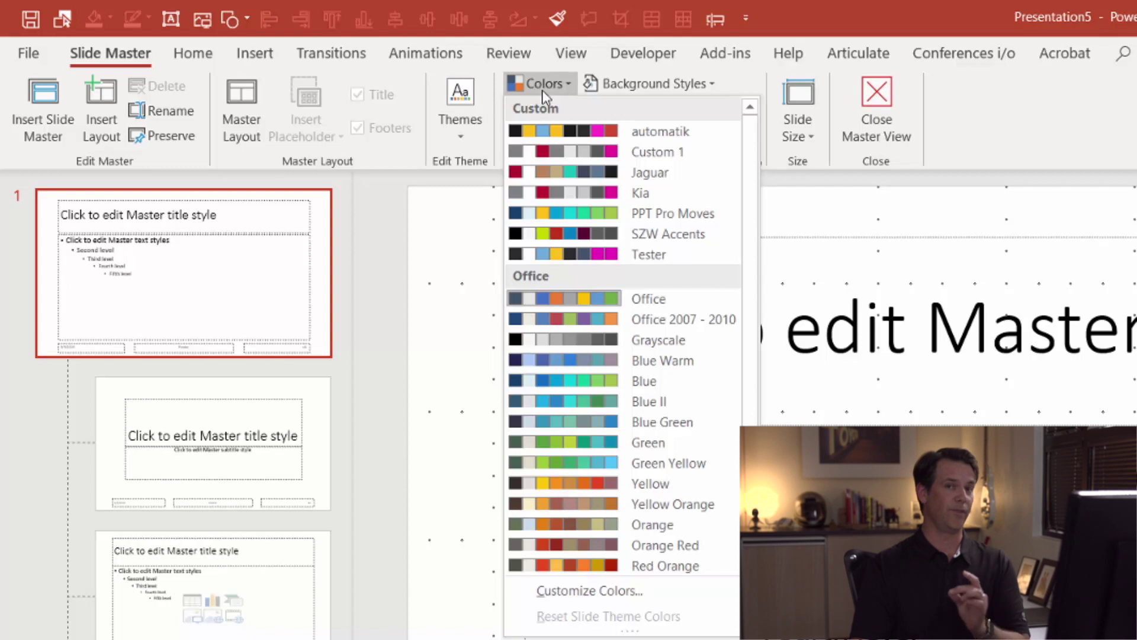
click(715, 135)
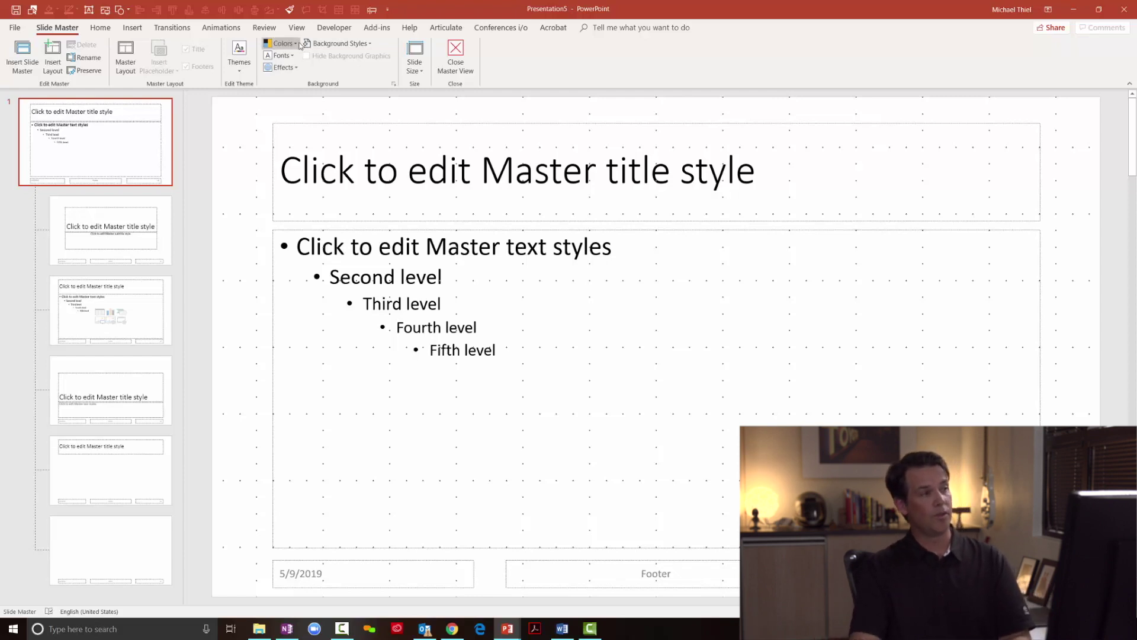
Apply the solid black background style and check the Title and Content and Section Header layouts.
click(335, 43)
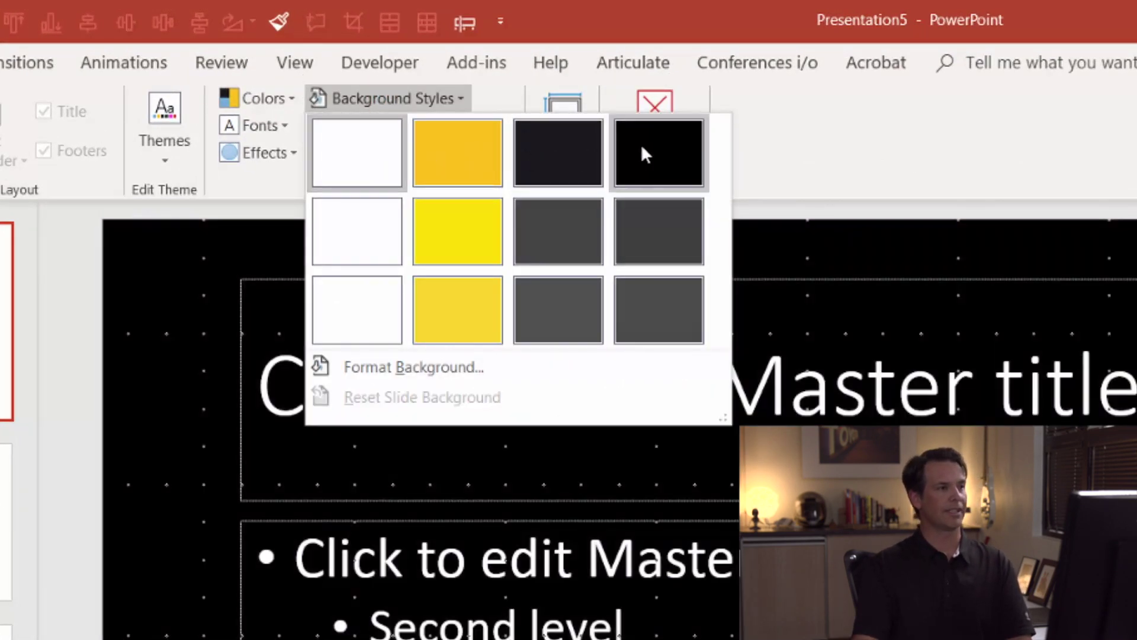
click(645, 153)
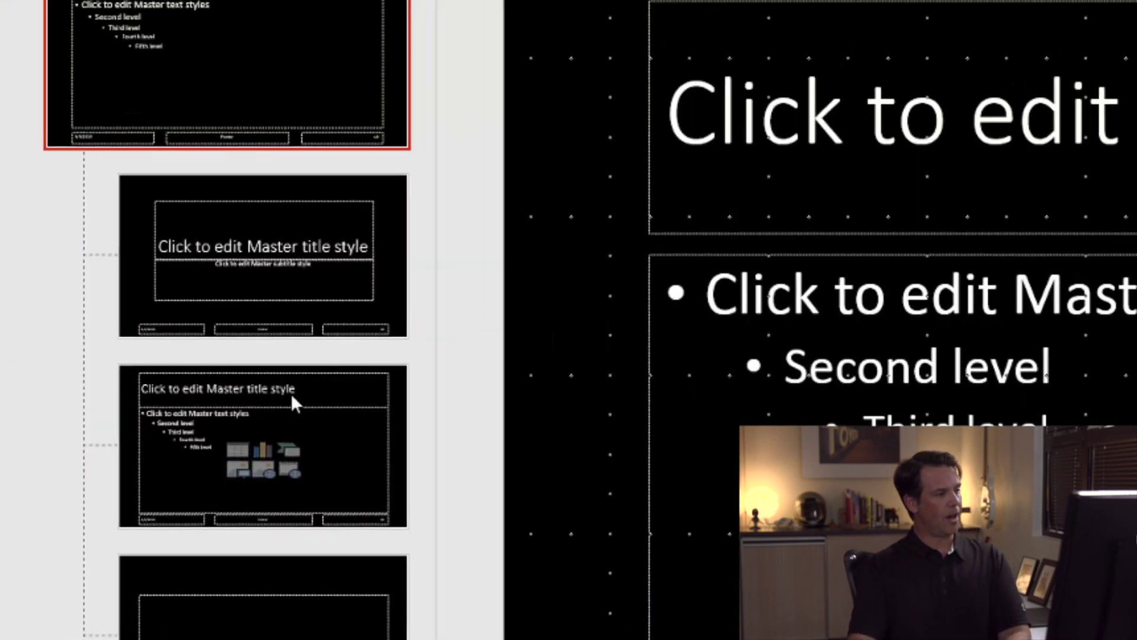
click(355, 438)
click(116, 415)
click(114, 438)
click(116, 399)
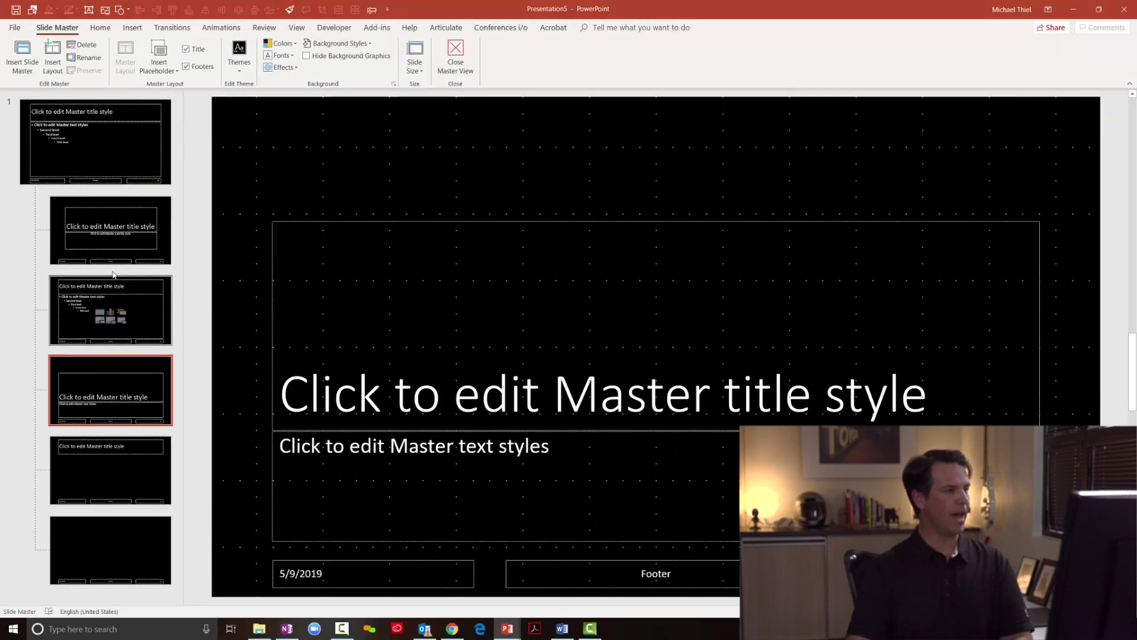
Confirm the master and all five layouts are black, ending back on the slide master.
click(89, 157)
click(101, 234)
click(106, 290)
click(113, 391)
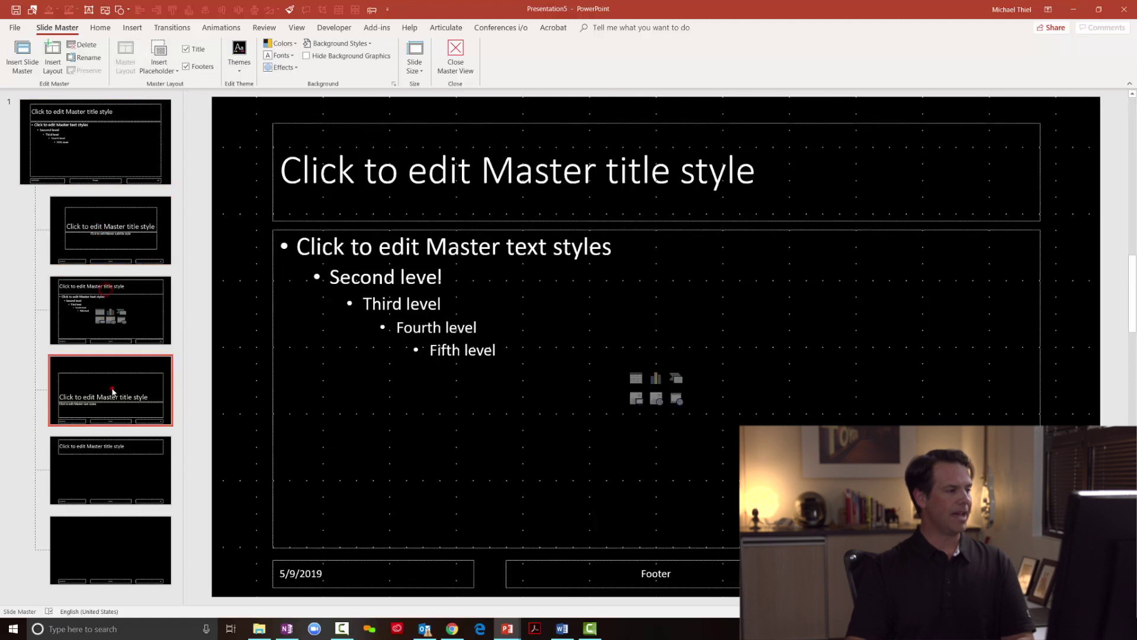
click(117, 453)
click(116, 543)
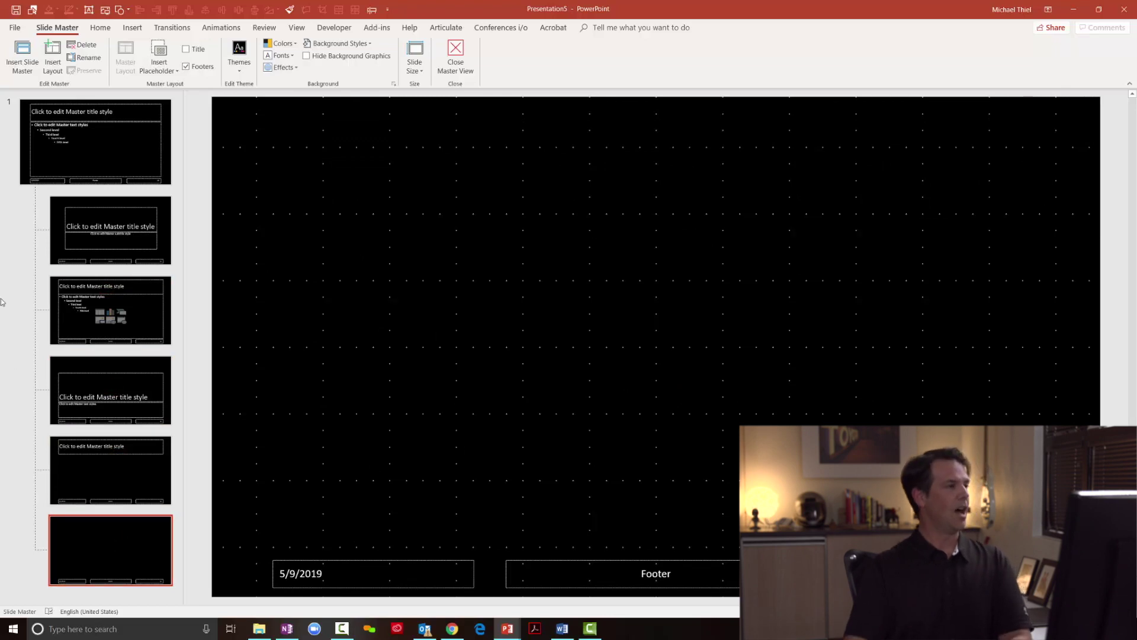
click(70, 145)
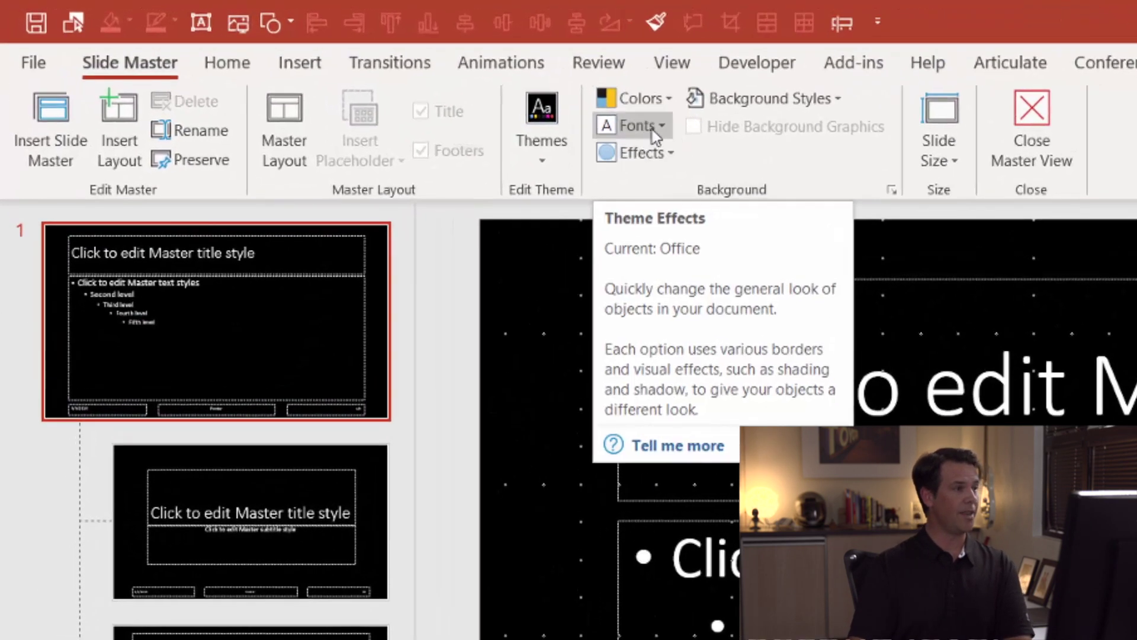
Apply the Frutiger theme fonts from the Fonts list.
click(652, 129)
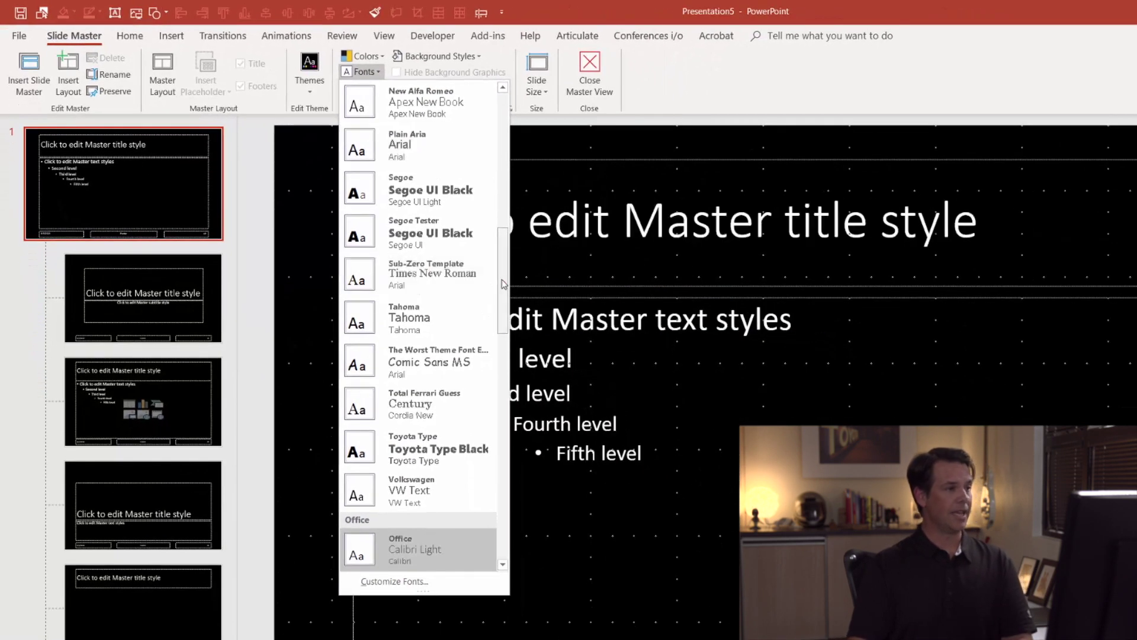
drag(501, 278, 497, 134)
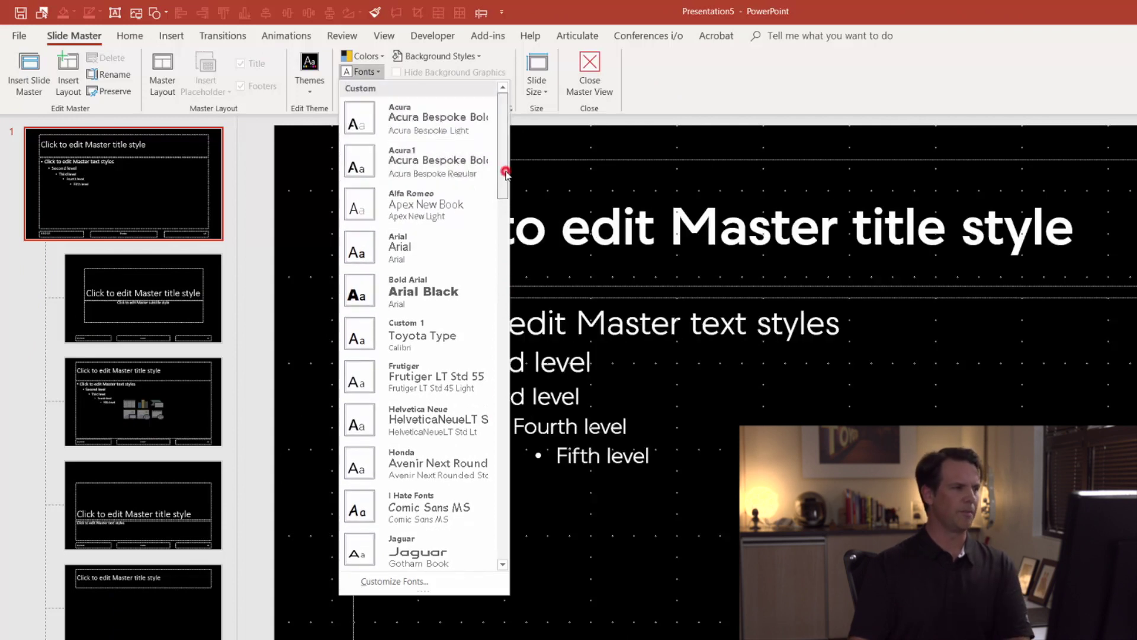
mouse_move(505, 171)
mouse_down()
mouse_move(503, 379)
mouse_move(508, 178)
mouse_up()
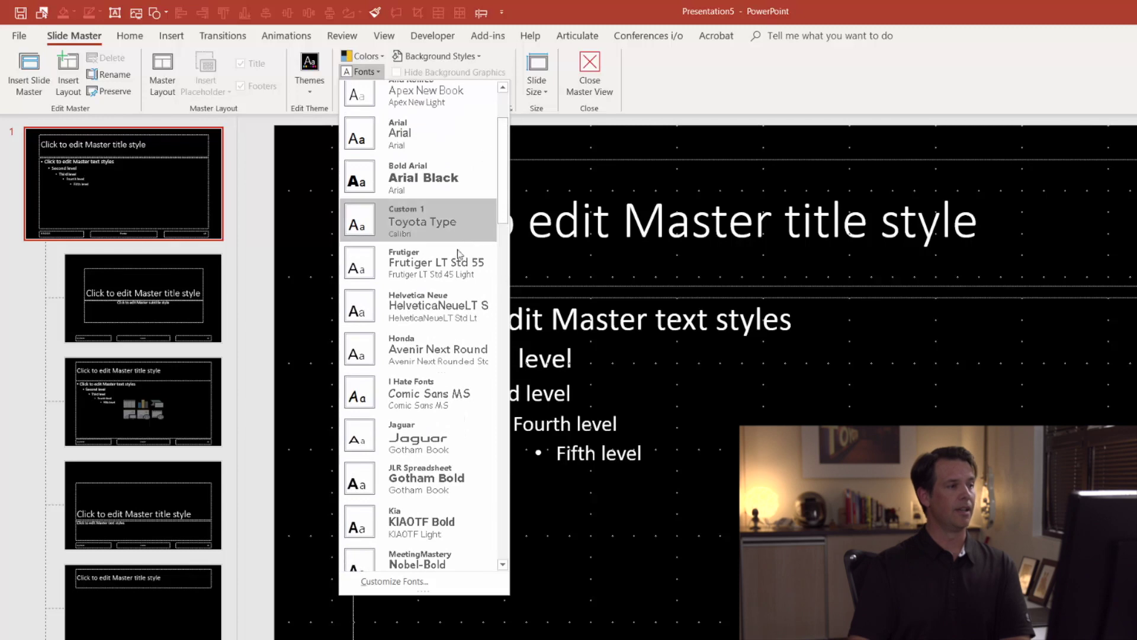
click(439, 259)
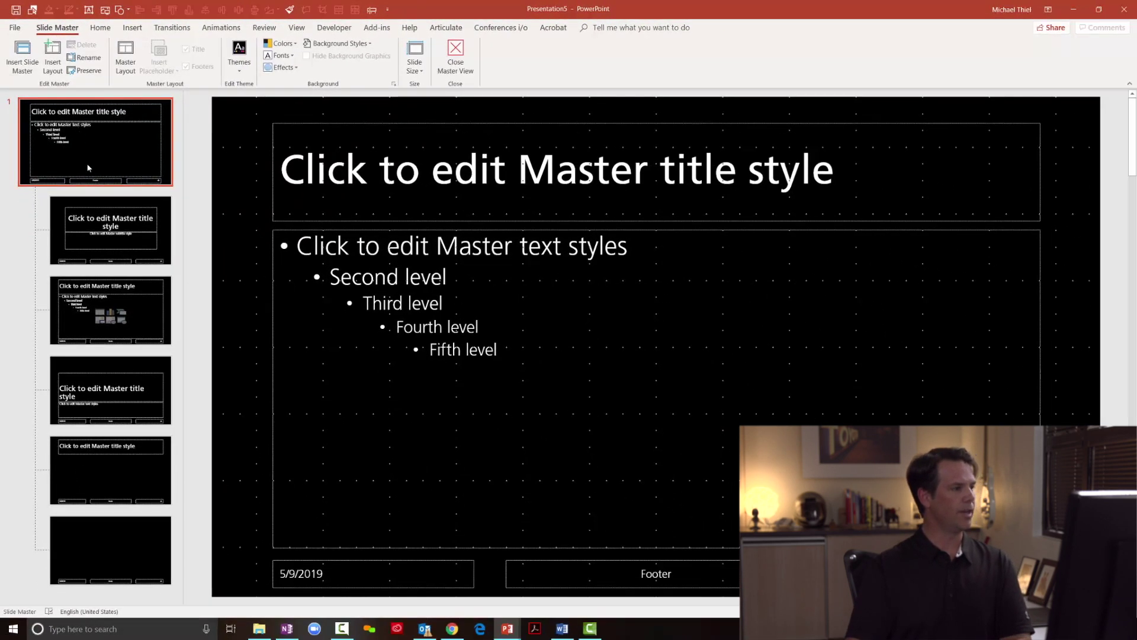
Check the Frutiger fonts on the Title Slide, Title and Content, Section Header and Title Only layouts.
click(92, 240)
click(98, 314)
click(108, 389)
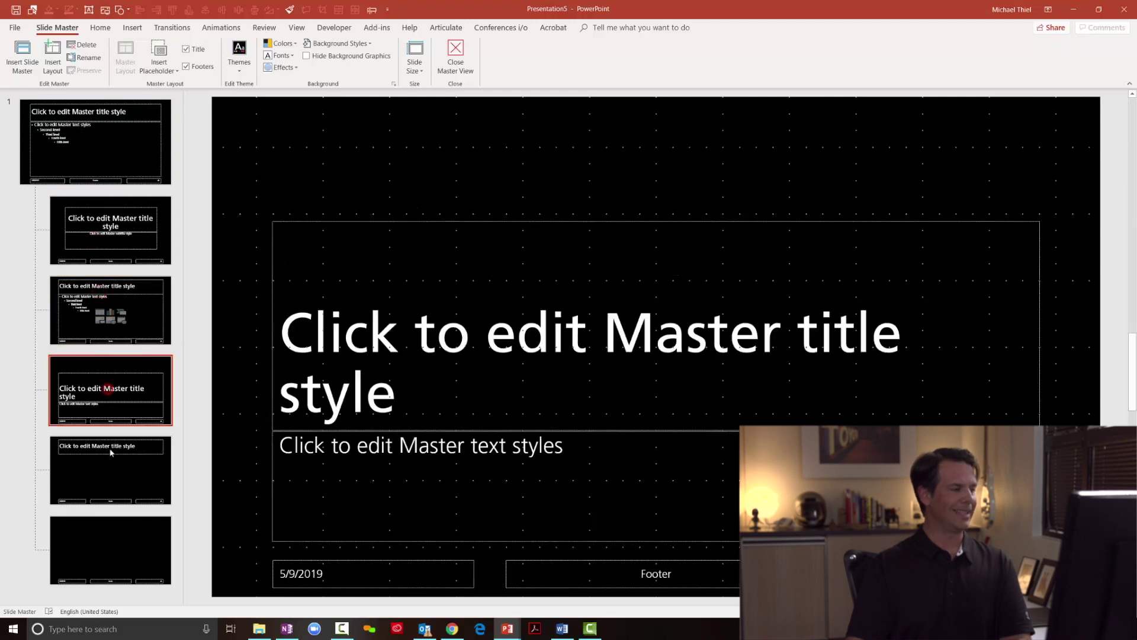
click(110, 452)
click(137, 341)
click(133, 250)
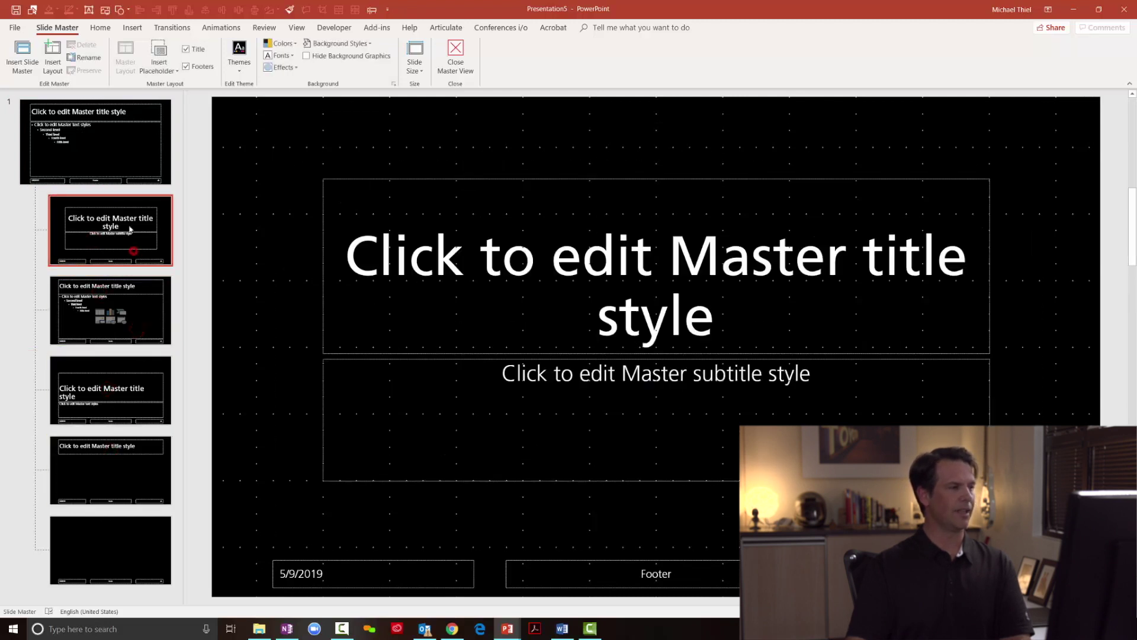
click(113, 170)
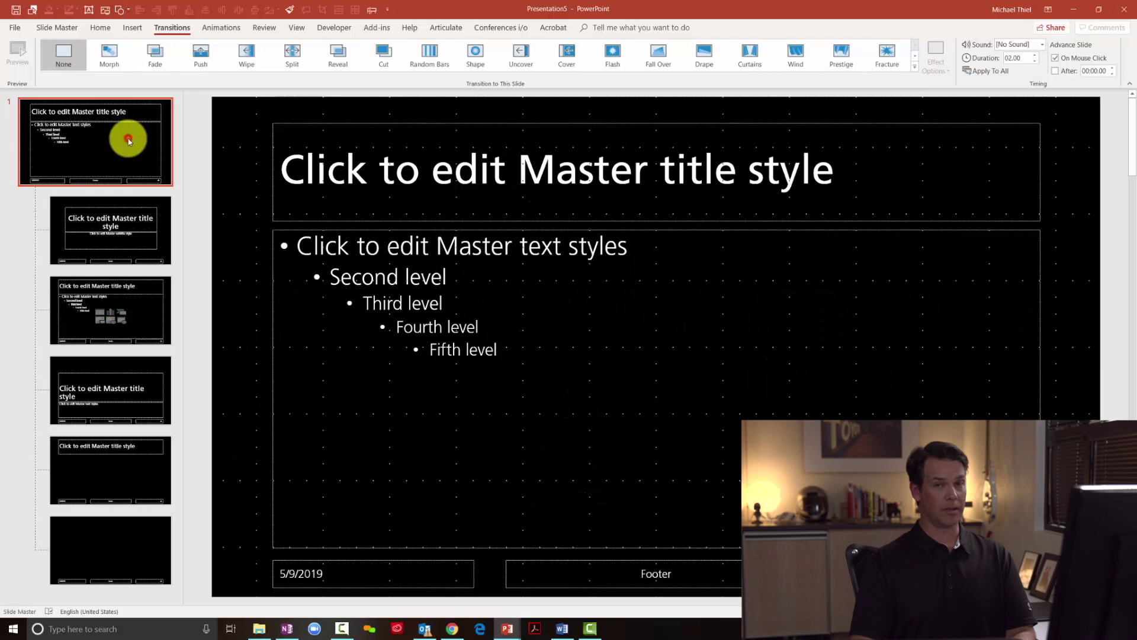
Give the master a Fade transition, then select the Title Slide layout.
click(163, 59)
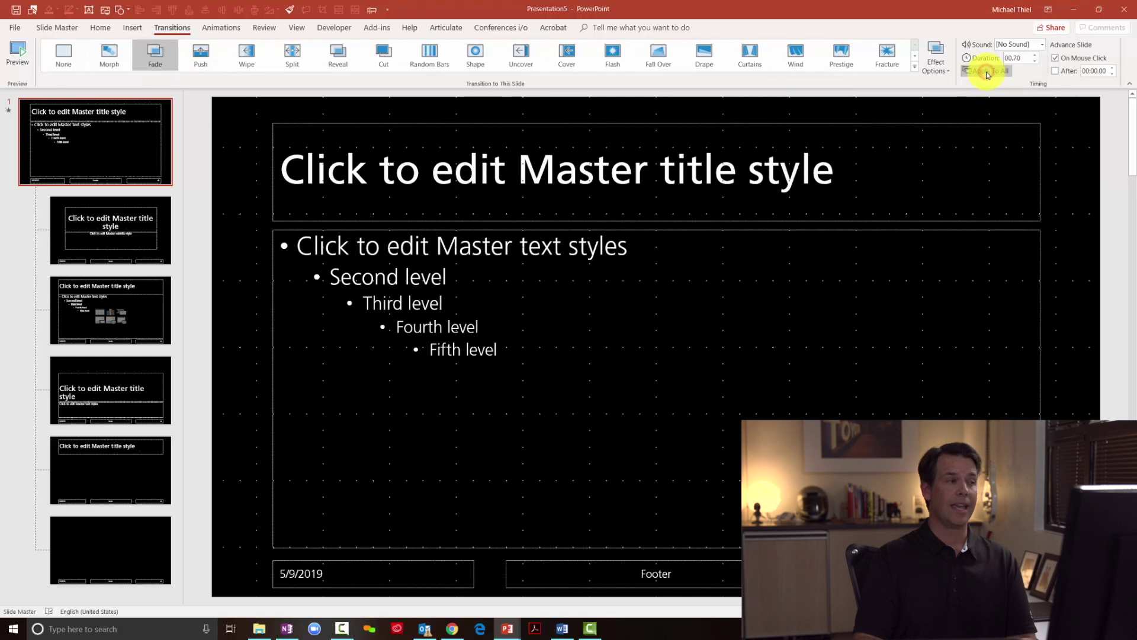
click(126, 306)
click(132, 394)
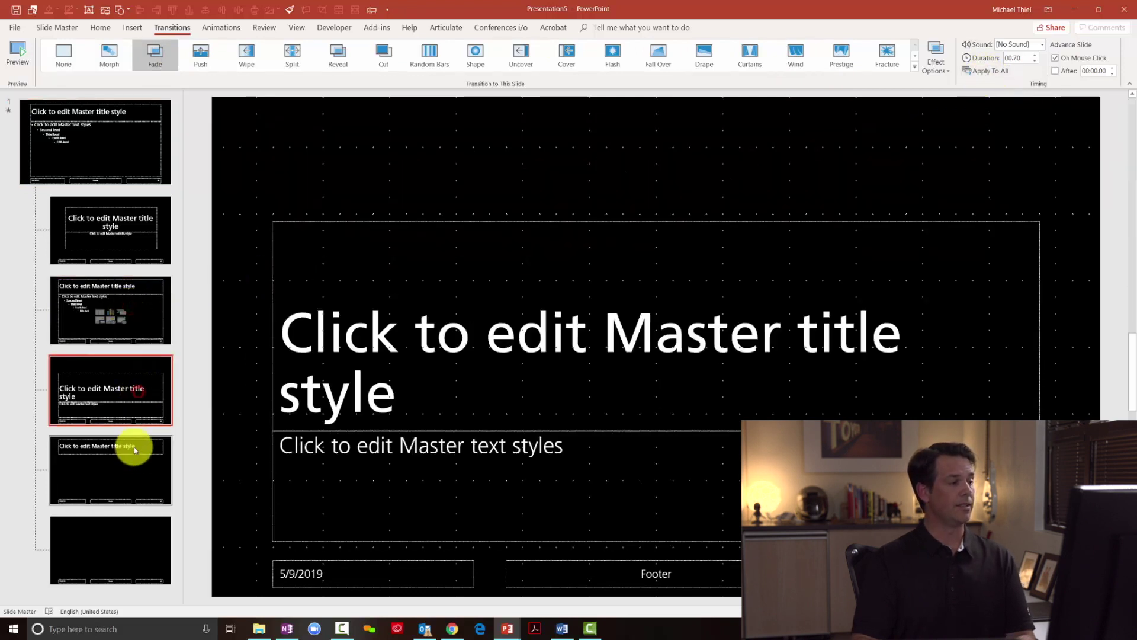
click(135, 452)
click(138, 247)
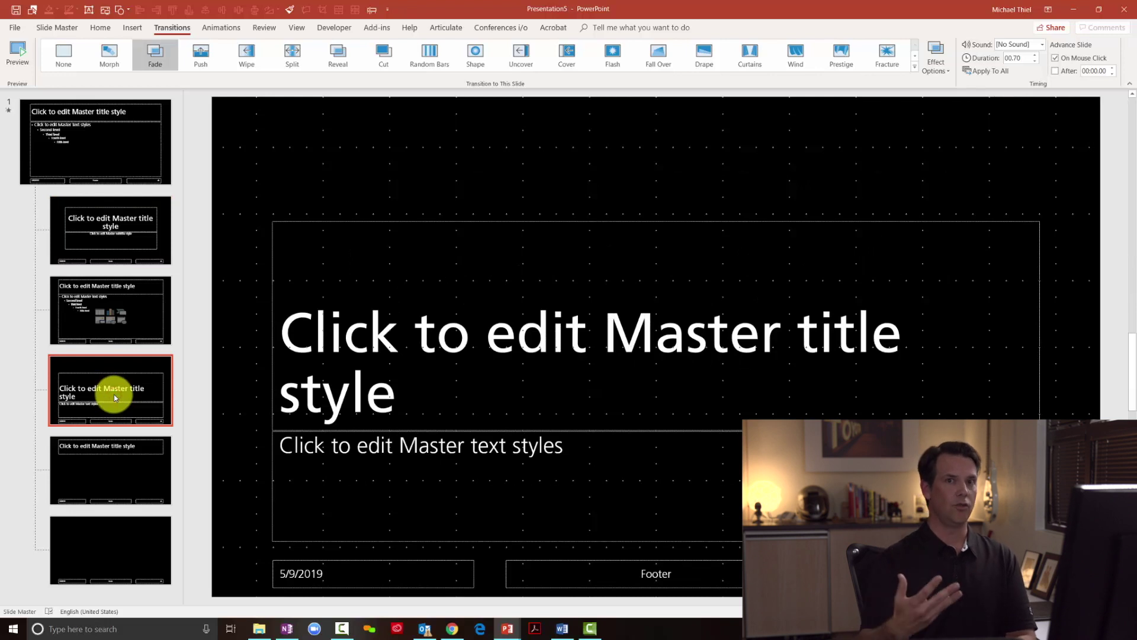
Apply a Fly Through transition with the Out effect to the Section Header layout.
click(916, 67)
click(341, 188)
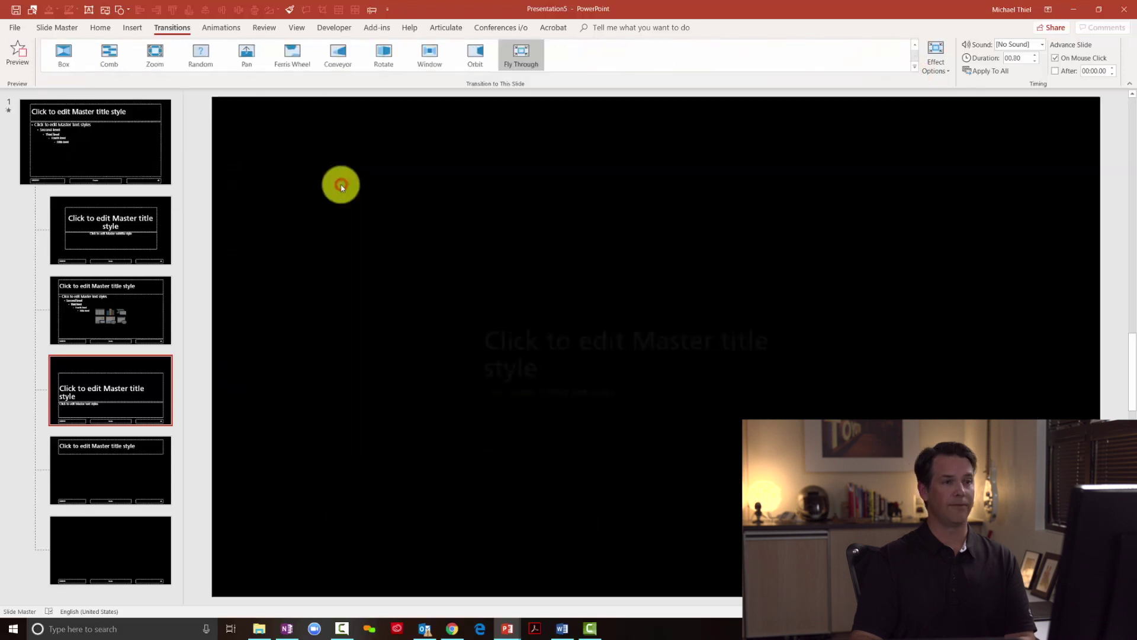
click(937, 67)
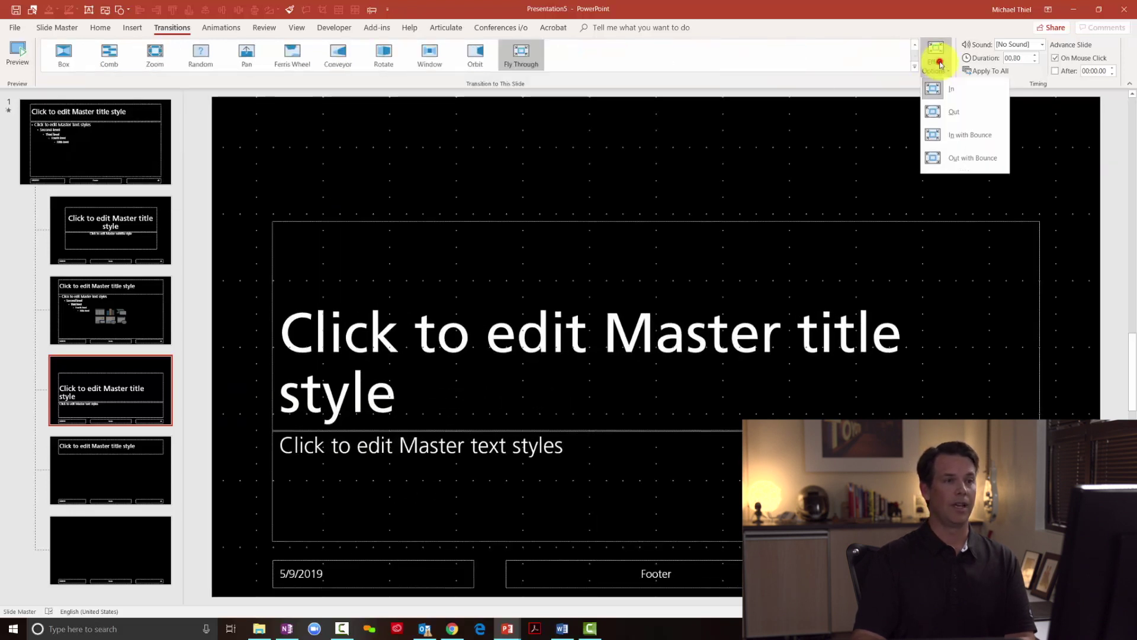
click(955, 118)
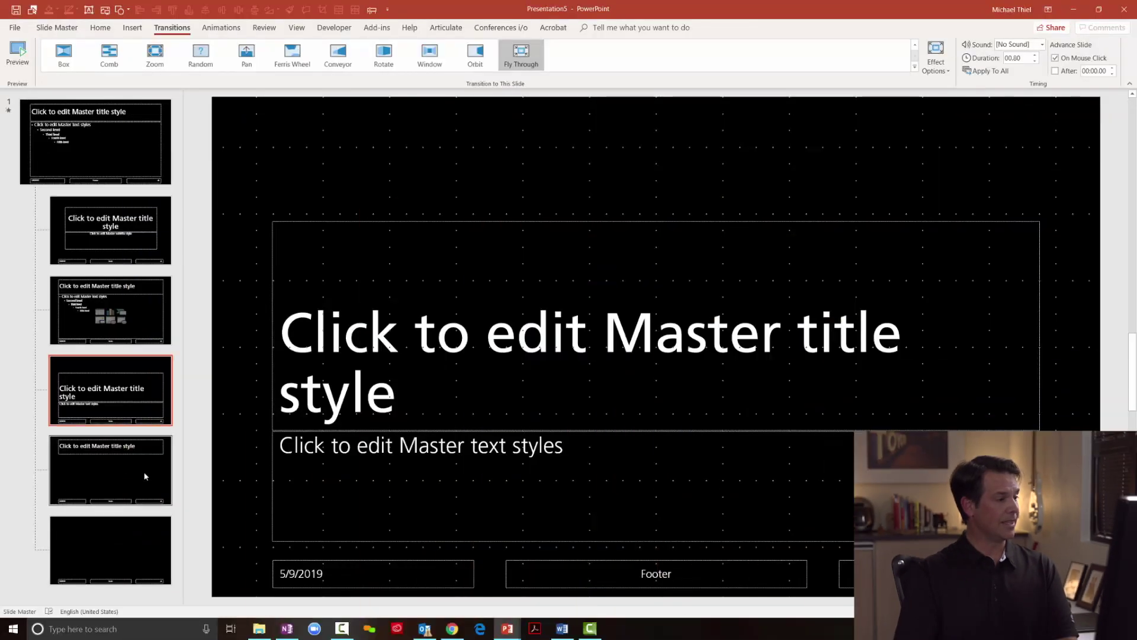
Reselect the slide master, return to the Slide Master tab and reopen the Title Only layout.
click(115, 477)
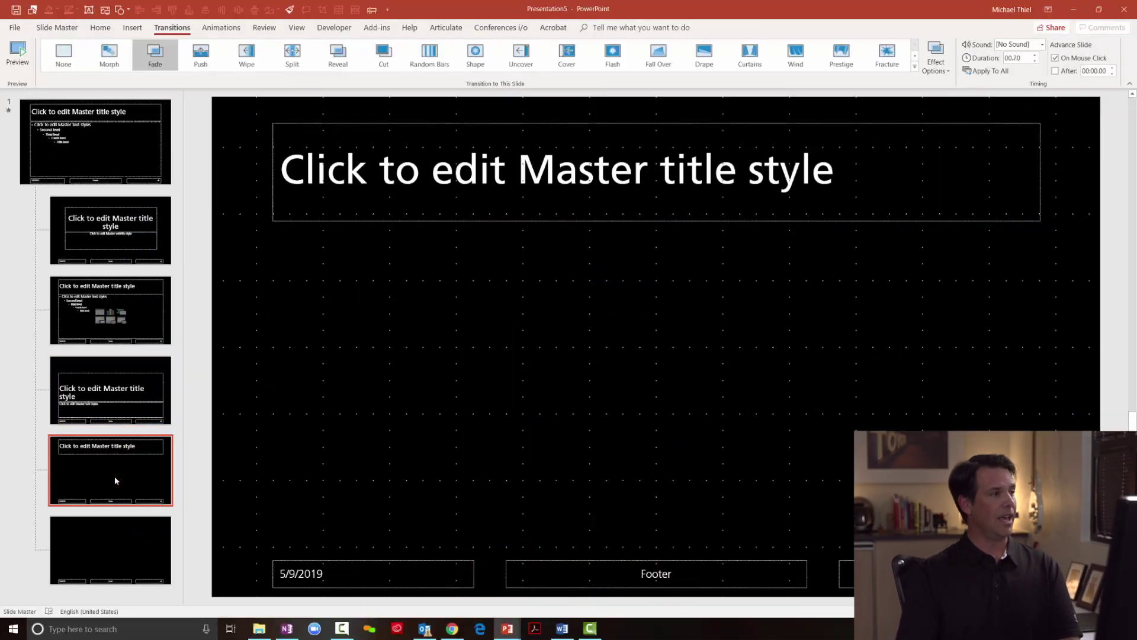
key(alt+w)
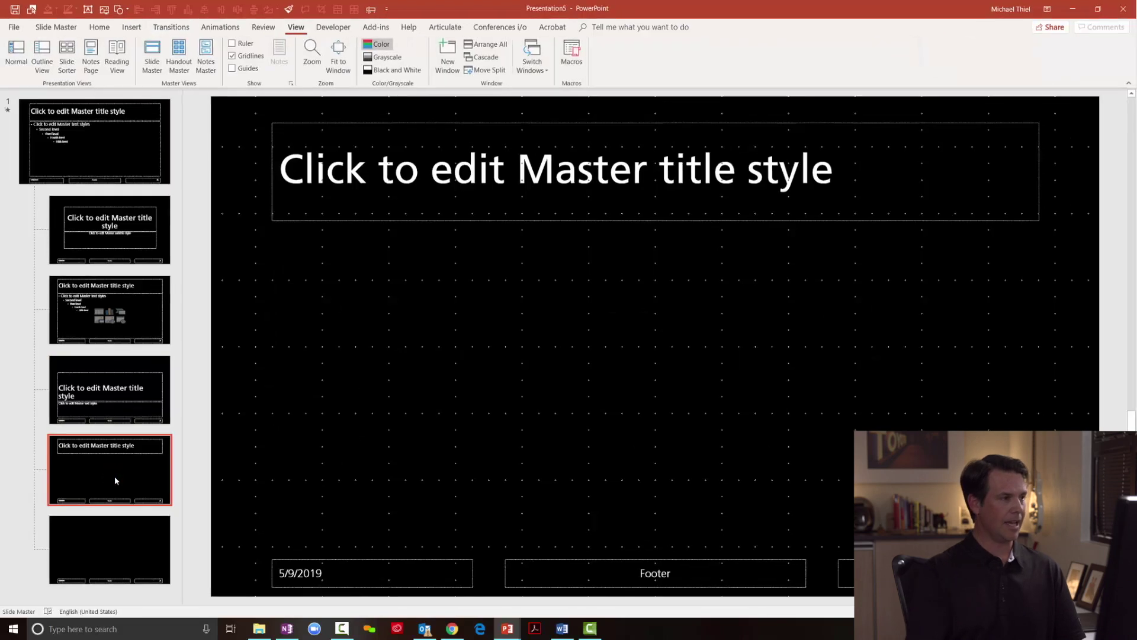
click(77, 142)
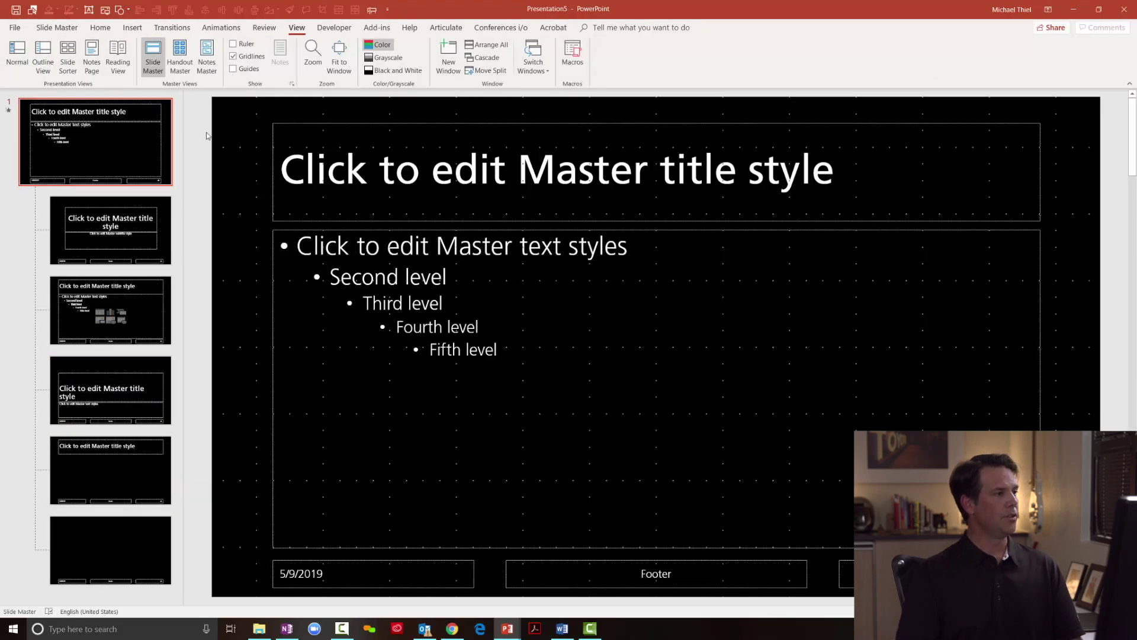
click(57, 32)
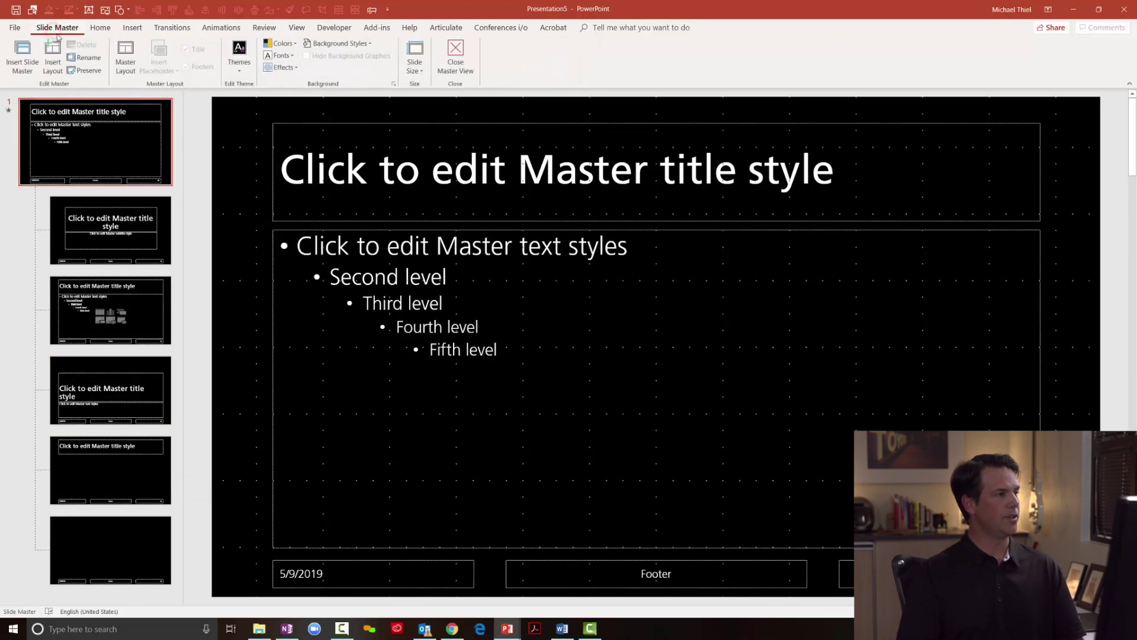
click(110, 463)
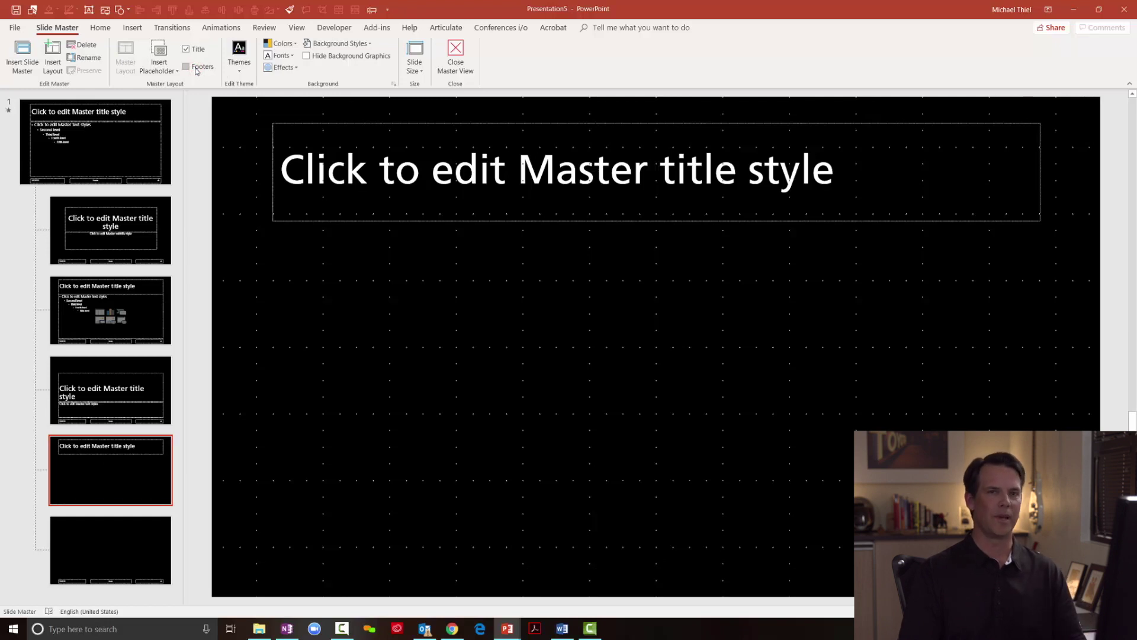
Duplicate the Title Only layout and centre its title placeholder mid-slide with centred text.
right_click(119, 468)
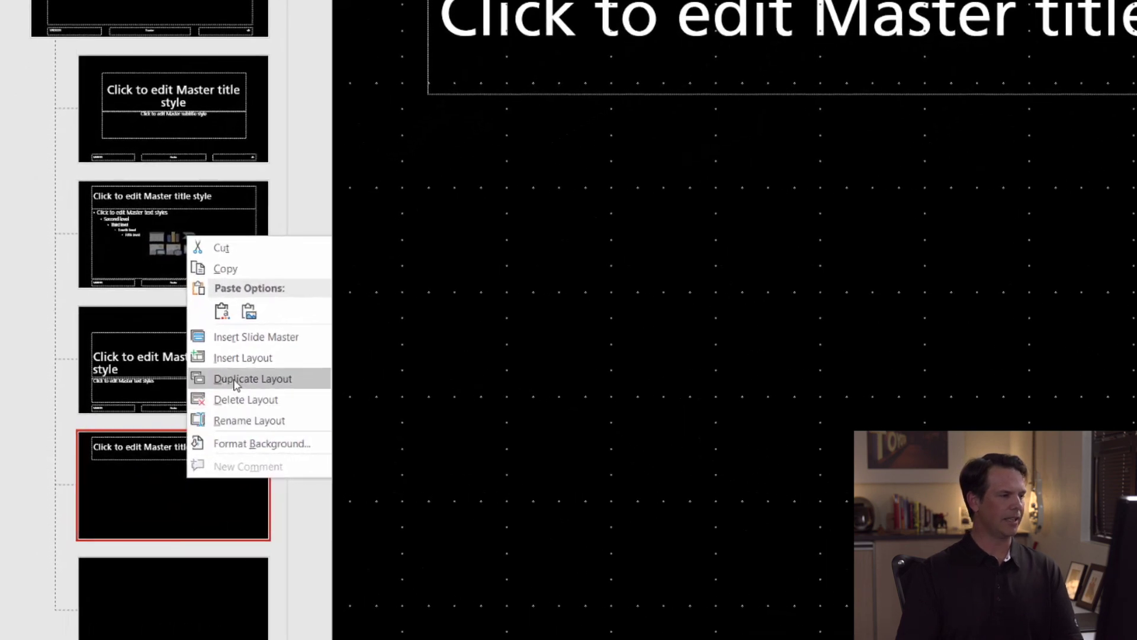
click(160, 506)
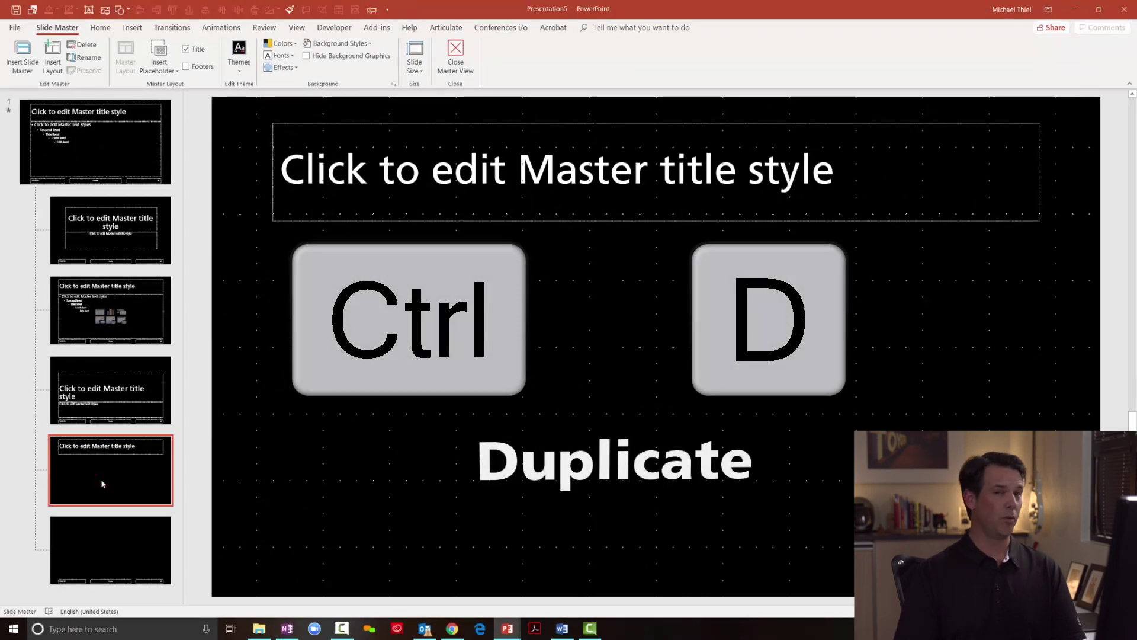
key(ctrl+d)
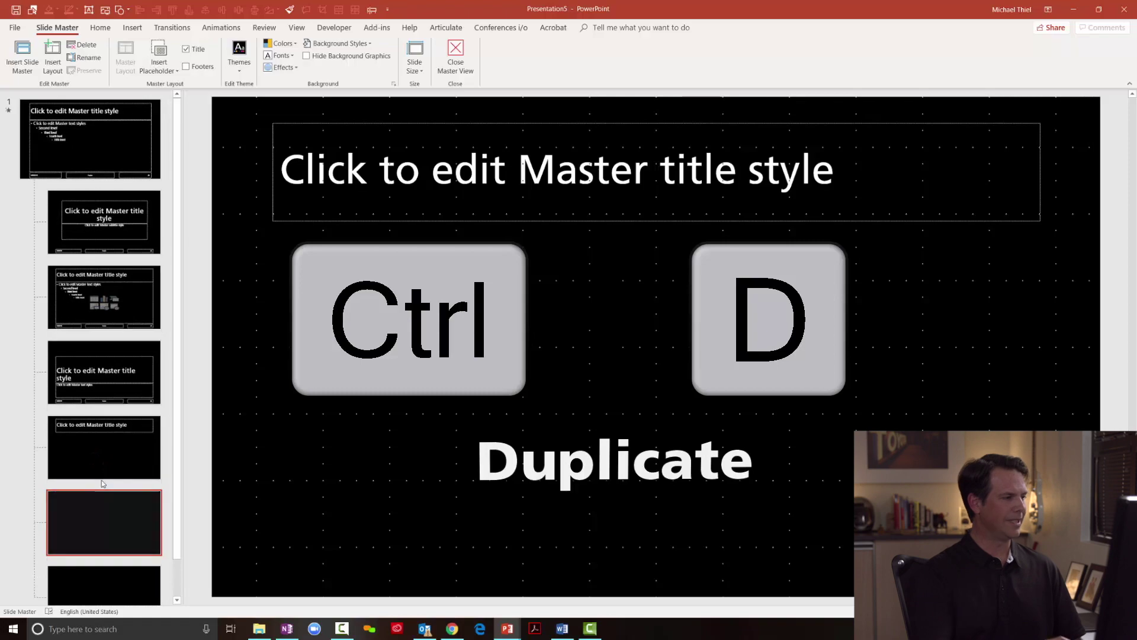
click(409, 224)
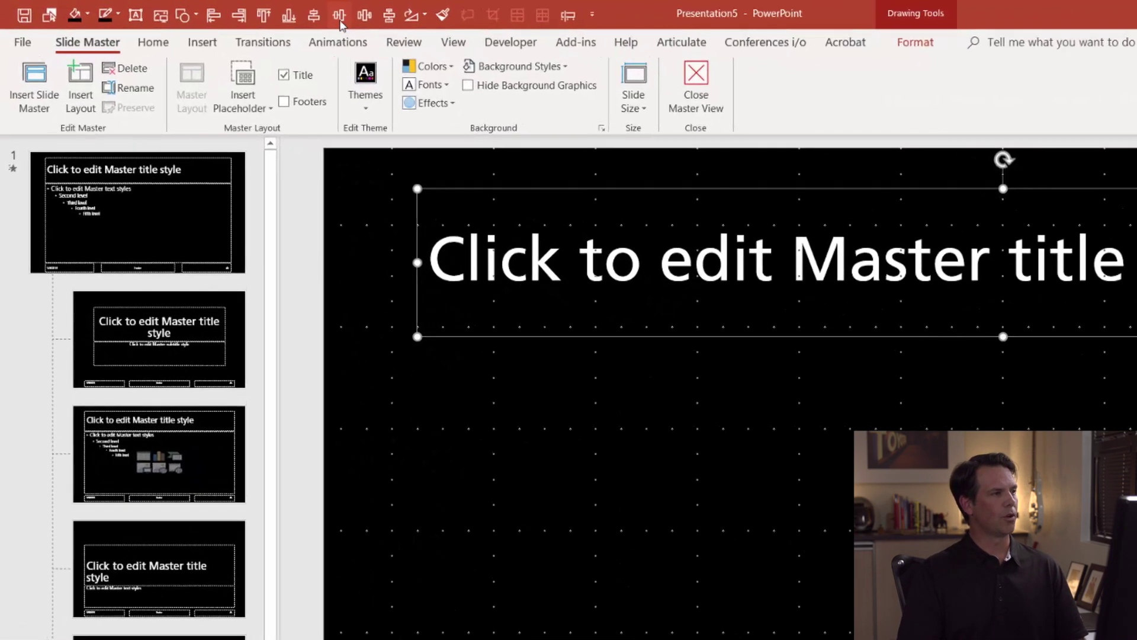
click(304, 11)
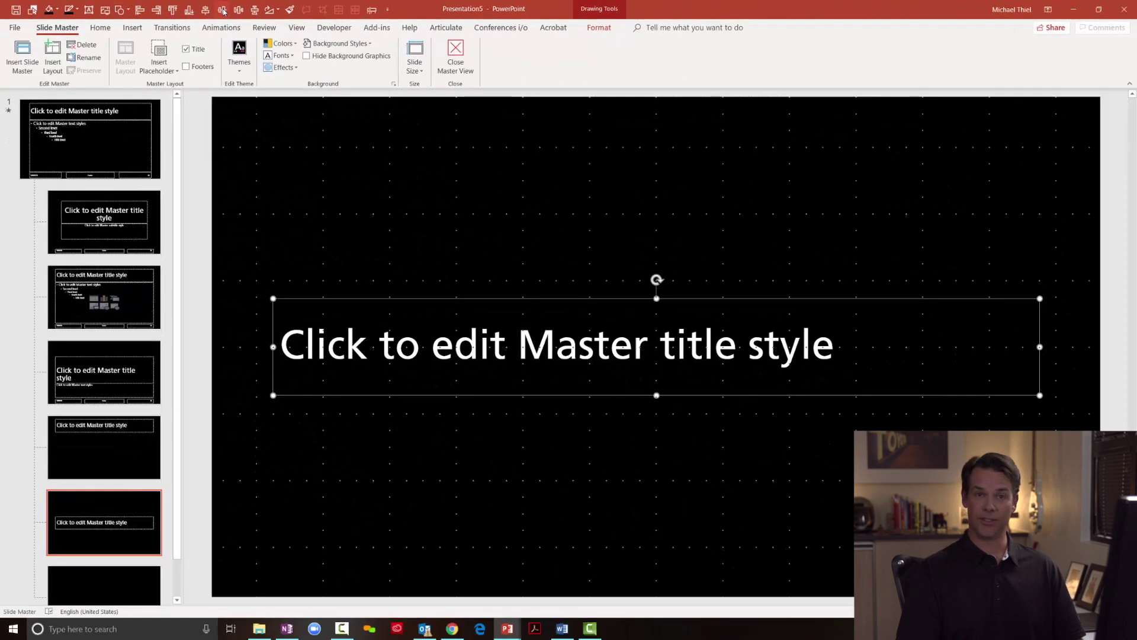
key(ctrl+e)
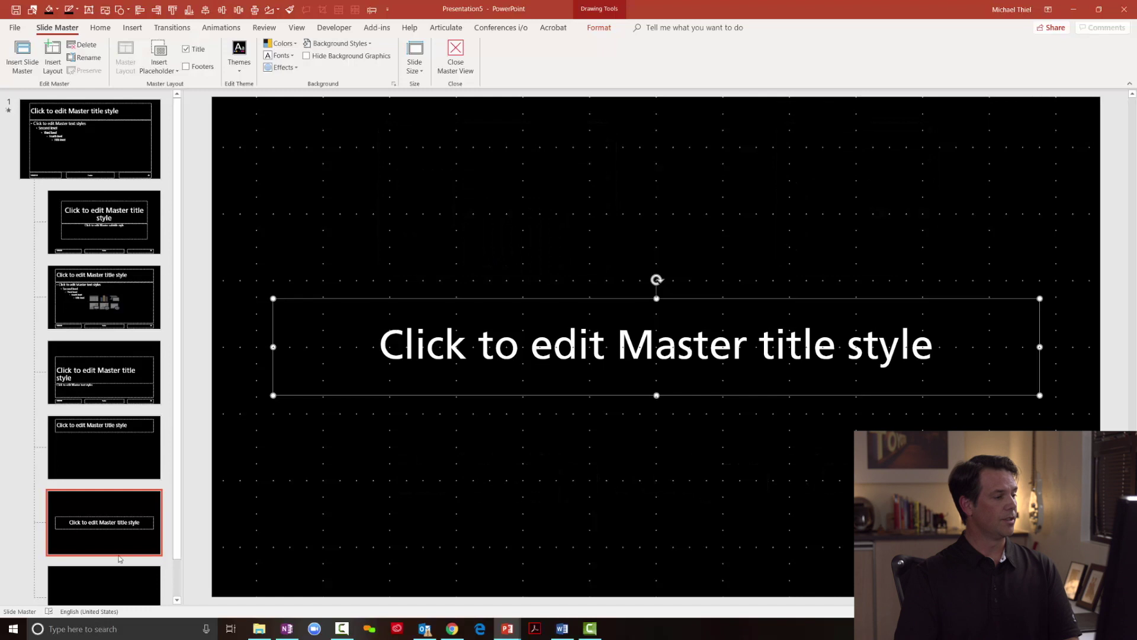
Rename the duplicated layout to 'Center'.
right_click(112, 537)
click(151, 501)
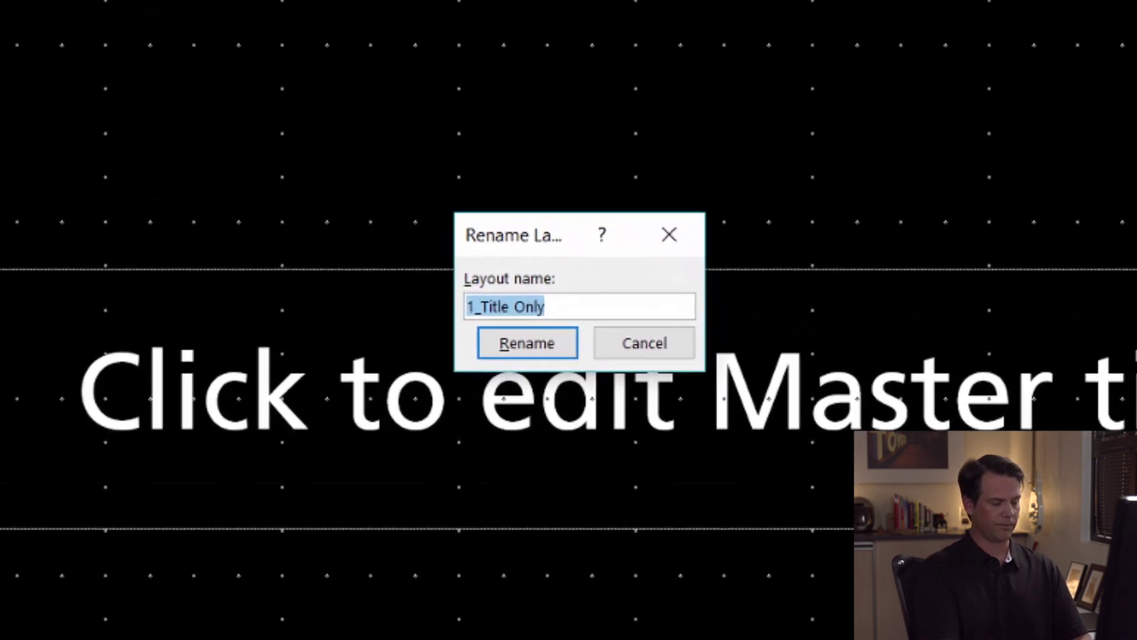
text(Center)
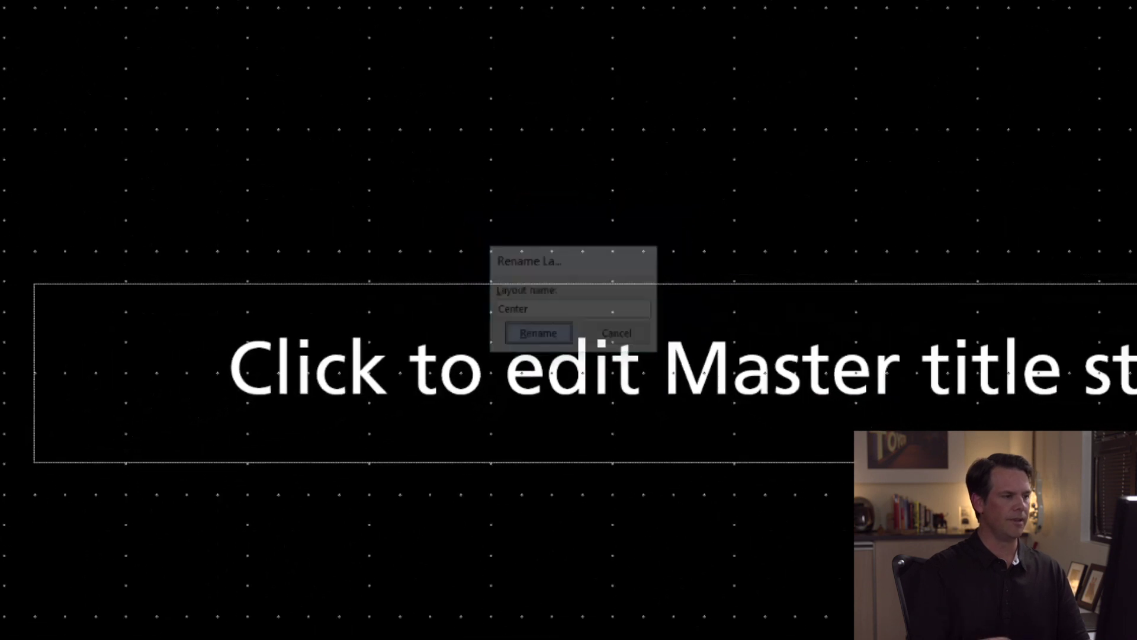
key(Return)
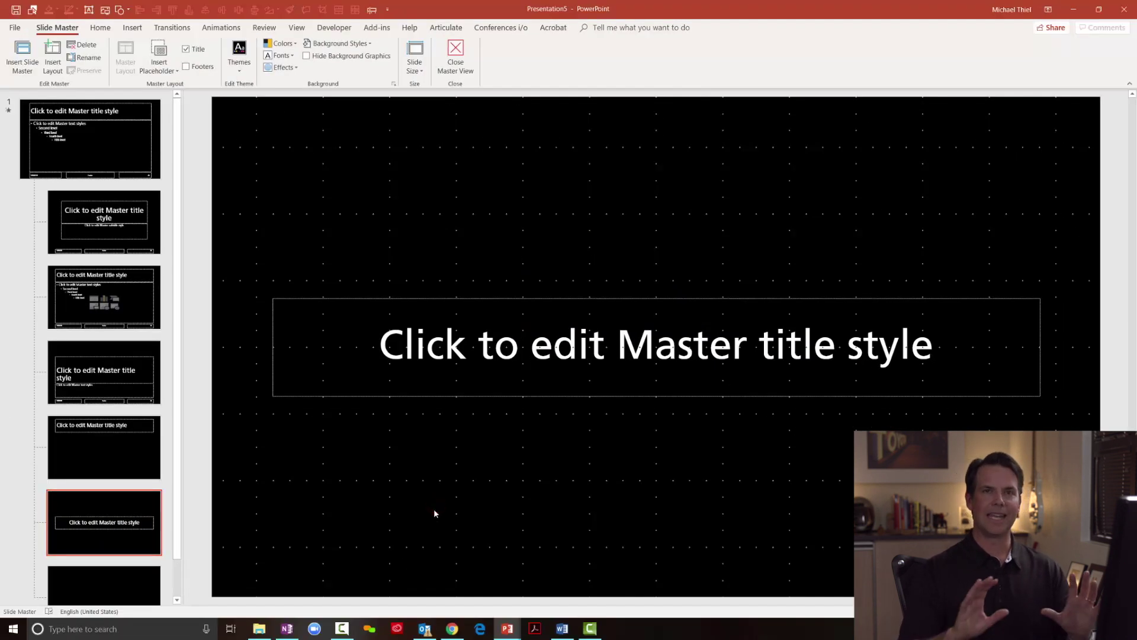
click(102, 440)
click(114, 530)
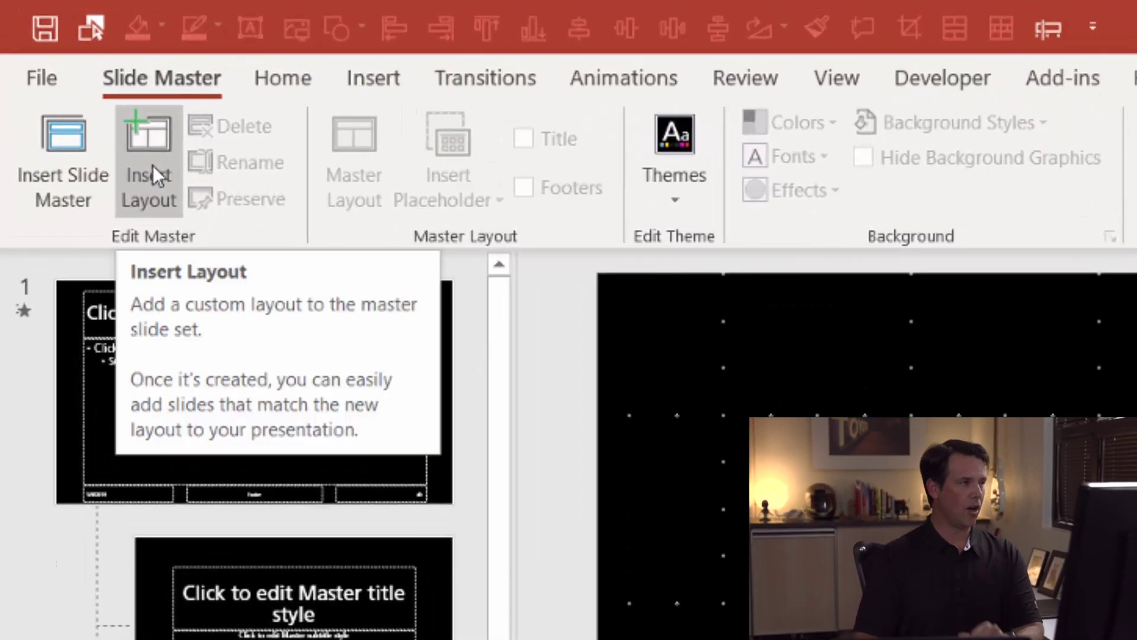
Insert a new custom layout in the master and switch off its footers.
click(153, 155)
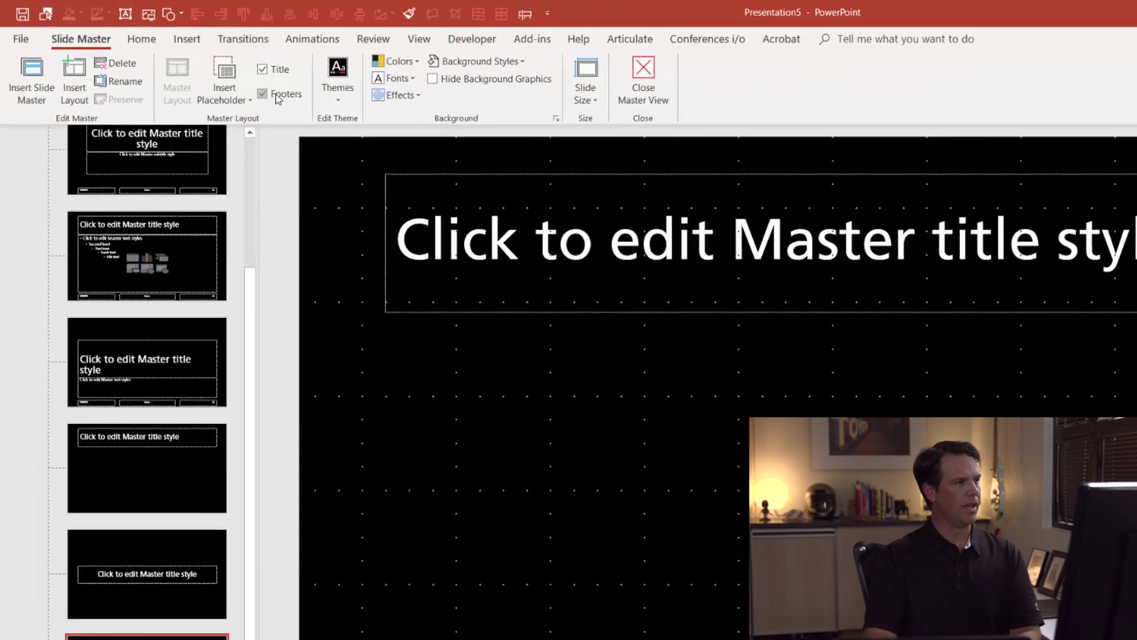
click(276, 97)
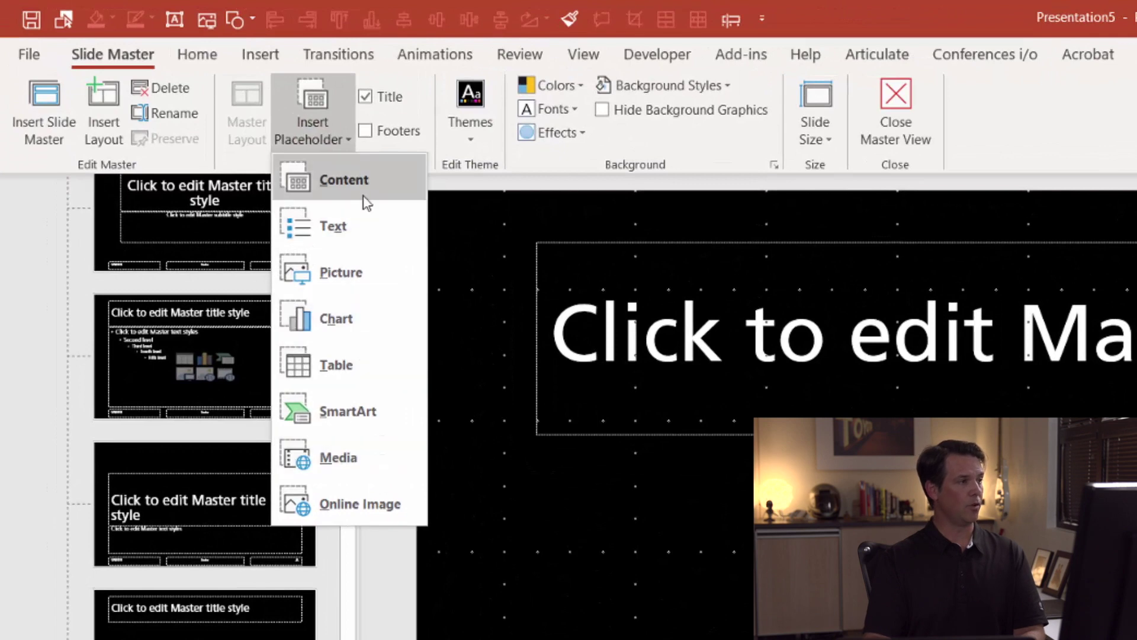
Draw a large Picture placeholder below the new layout's title, then close Master View.
click(353, 272)
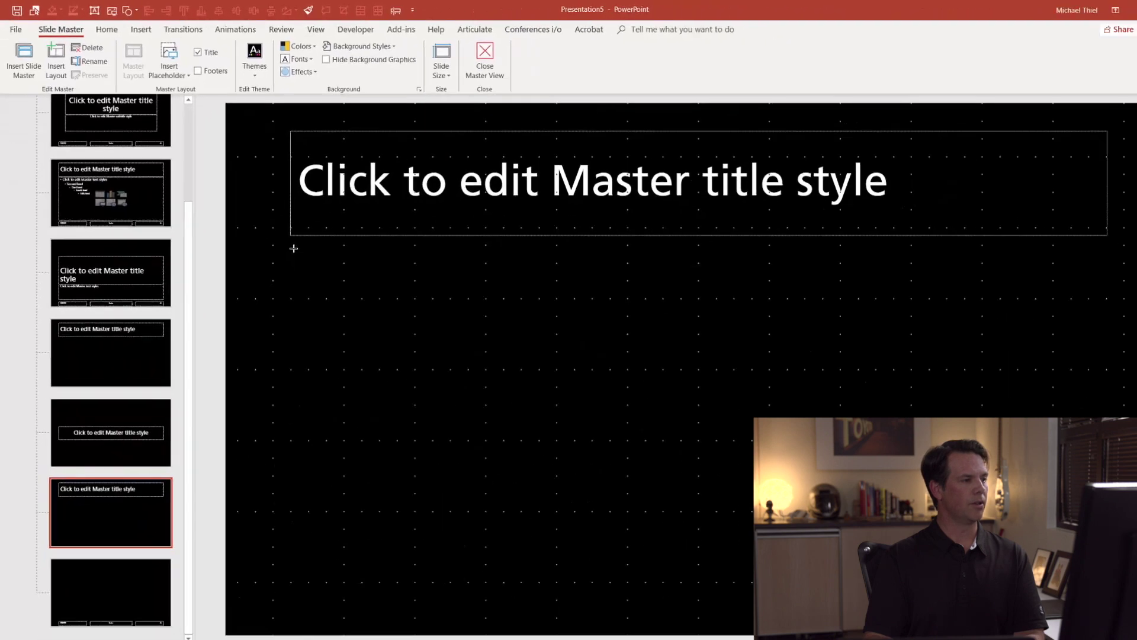
drag(340, 263, 1039, 547)
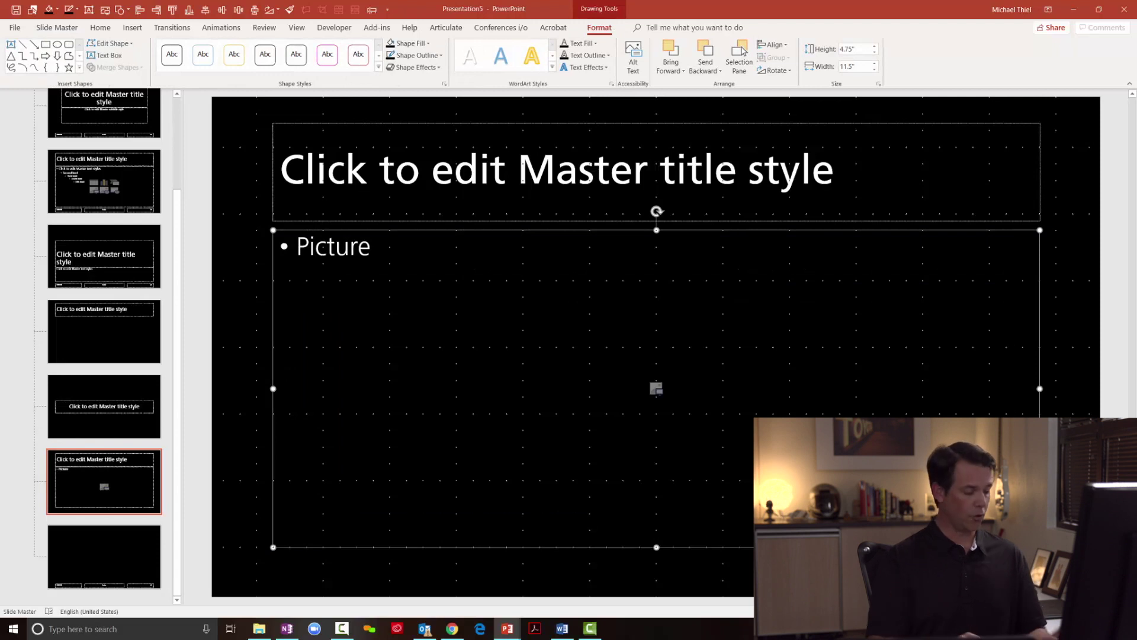
click(57, 27)
click(584, 56)
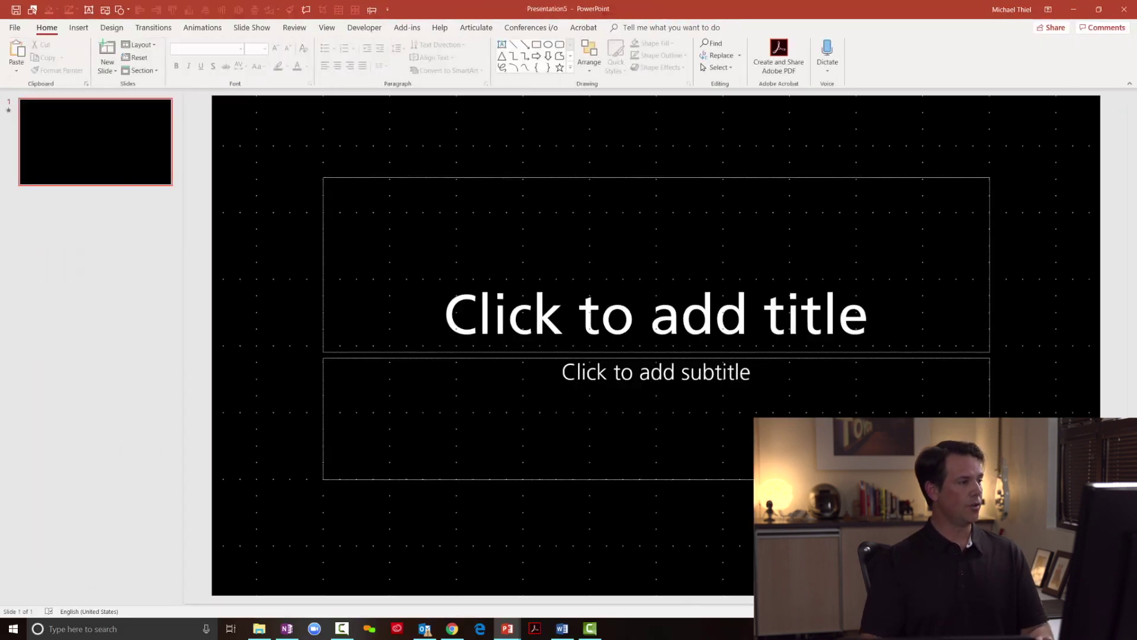
Add a second slide, apply the custom picture layout, and start inserting a picture into its placeholder.
right_click(131, 212)
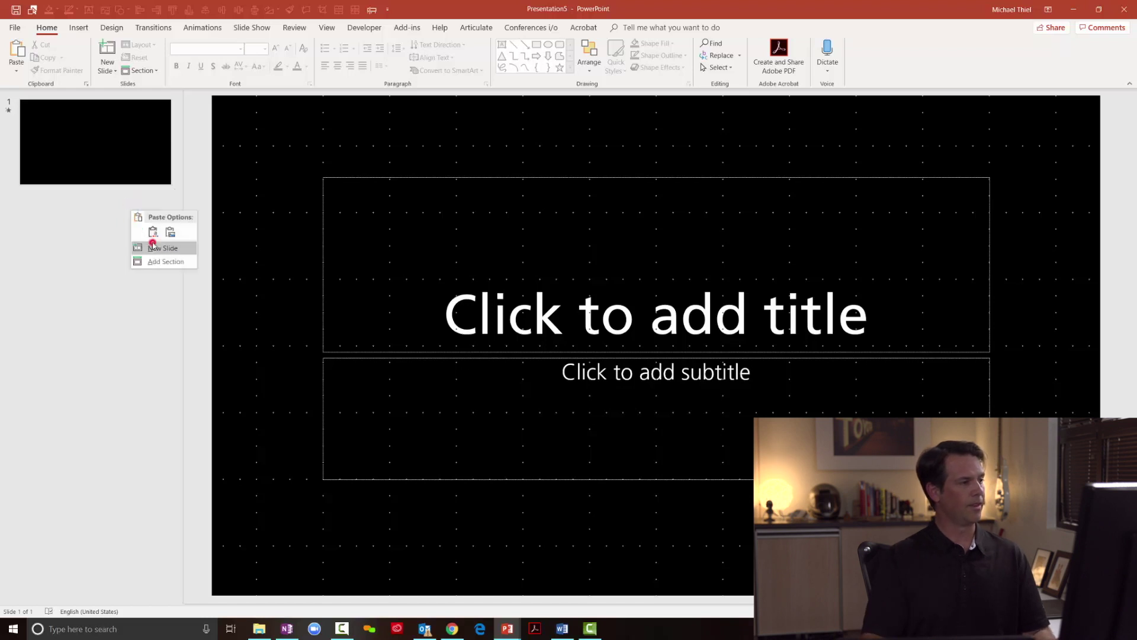
click(153, 245)
right_click(152, 243)
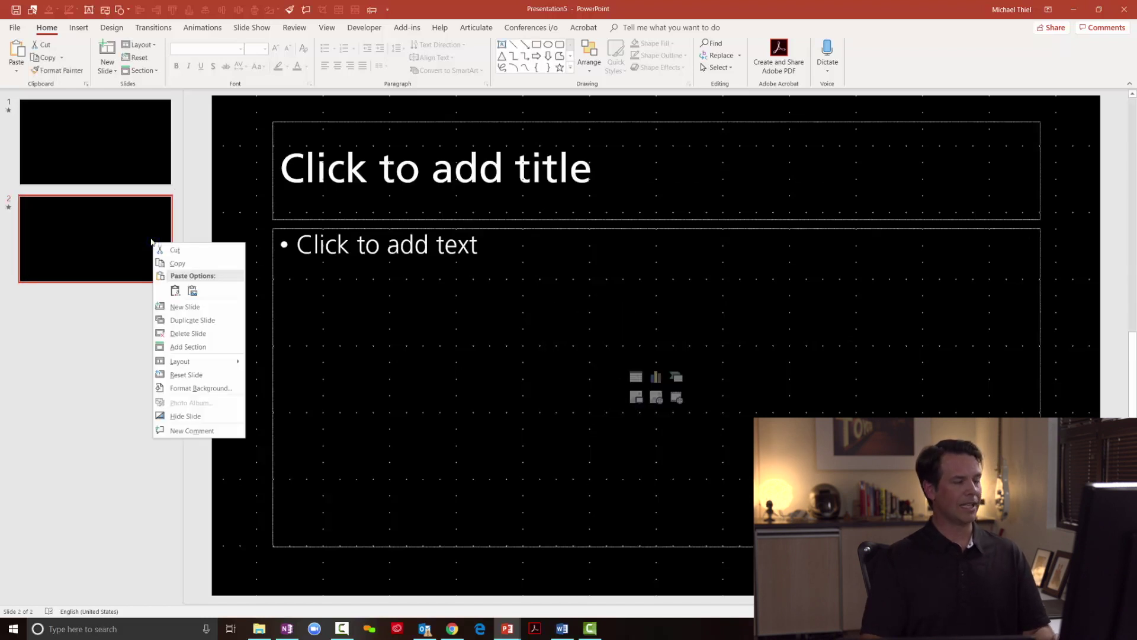
mouse_move(186, 370)
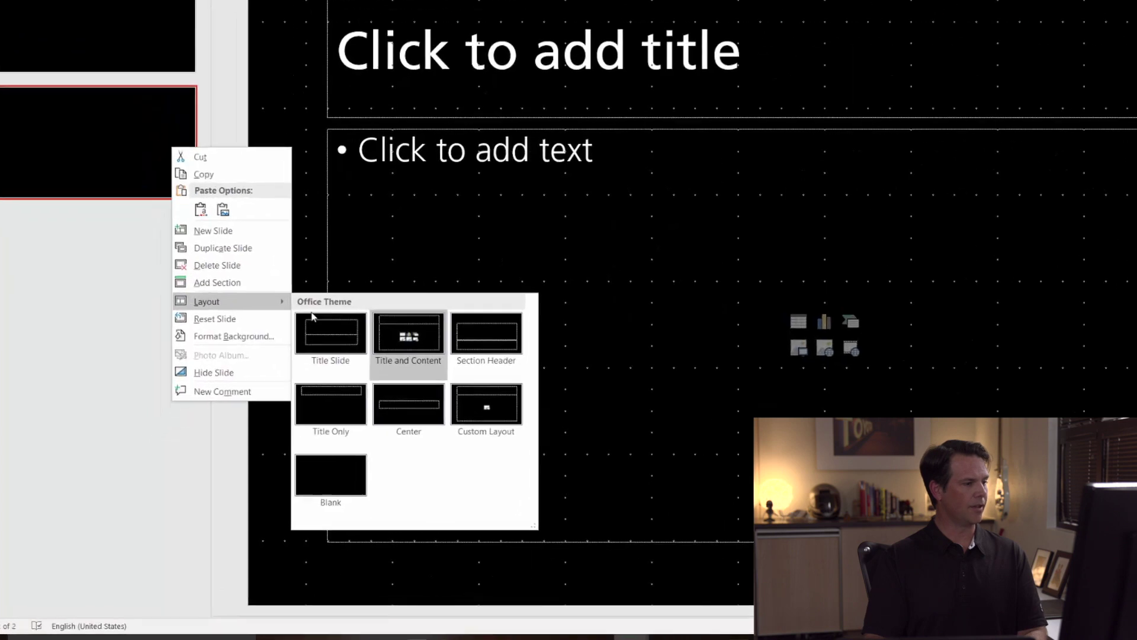
click(390, 445)
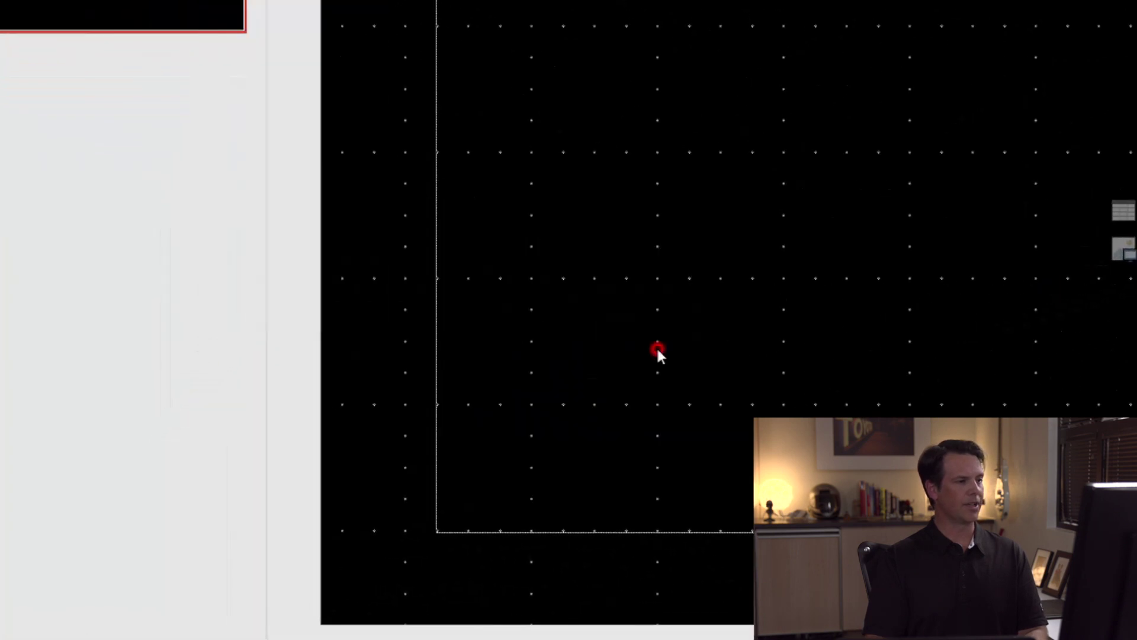
click(658, 351)
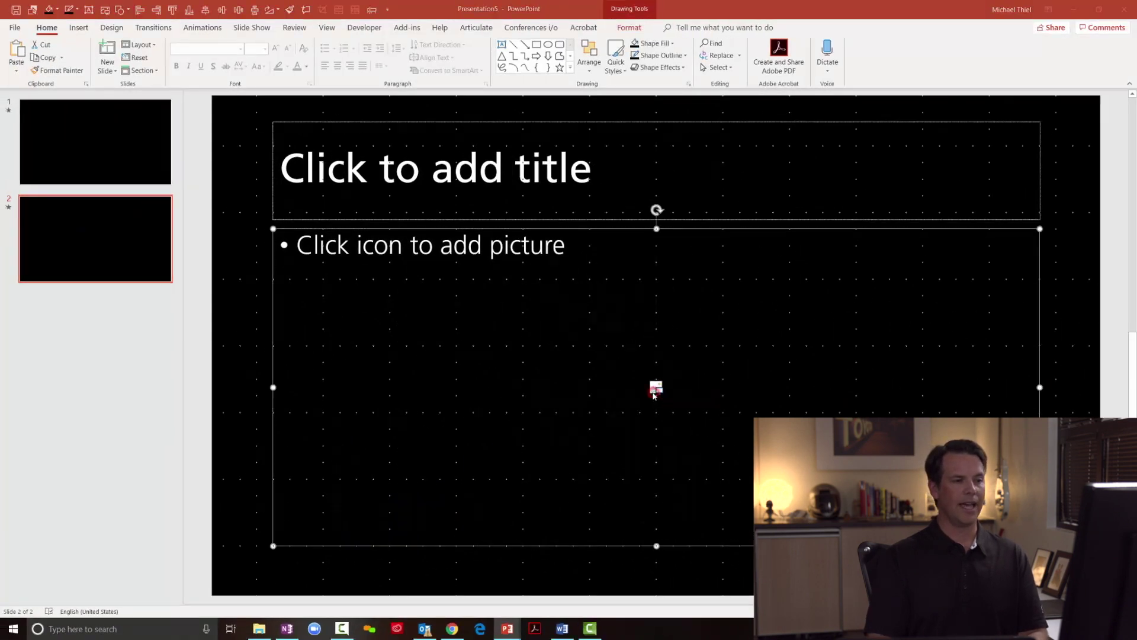
click(655, 388)
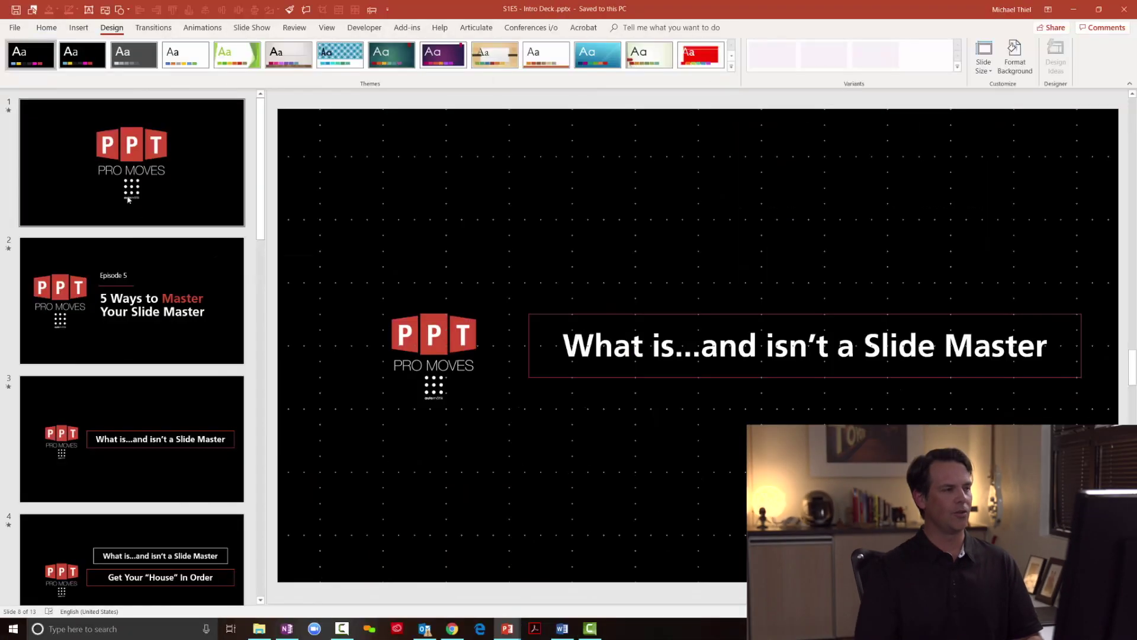
From slide 8, enter Slide Master view with Alt+W+M and view the PPT Pro Moves title layout.
click(329, 204)
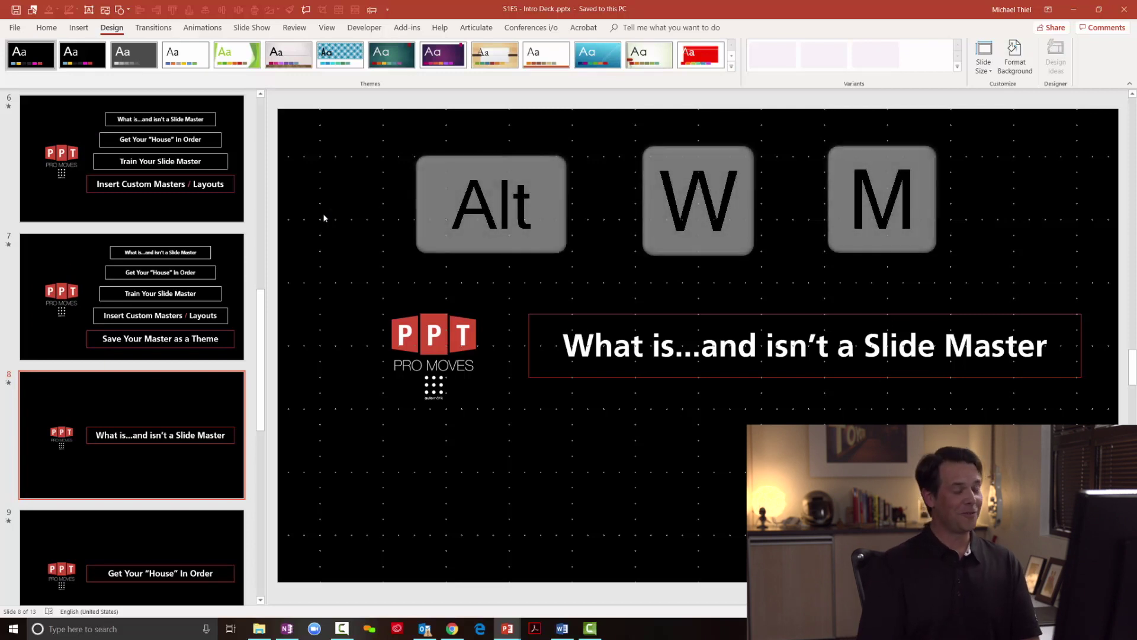
key(alt+w)
key(m)
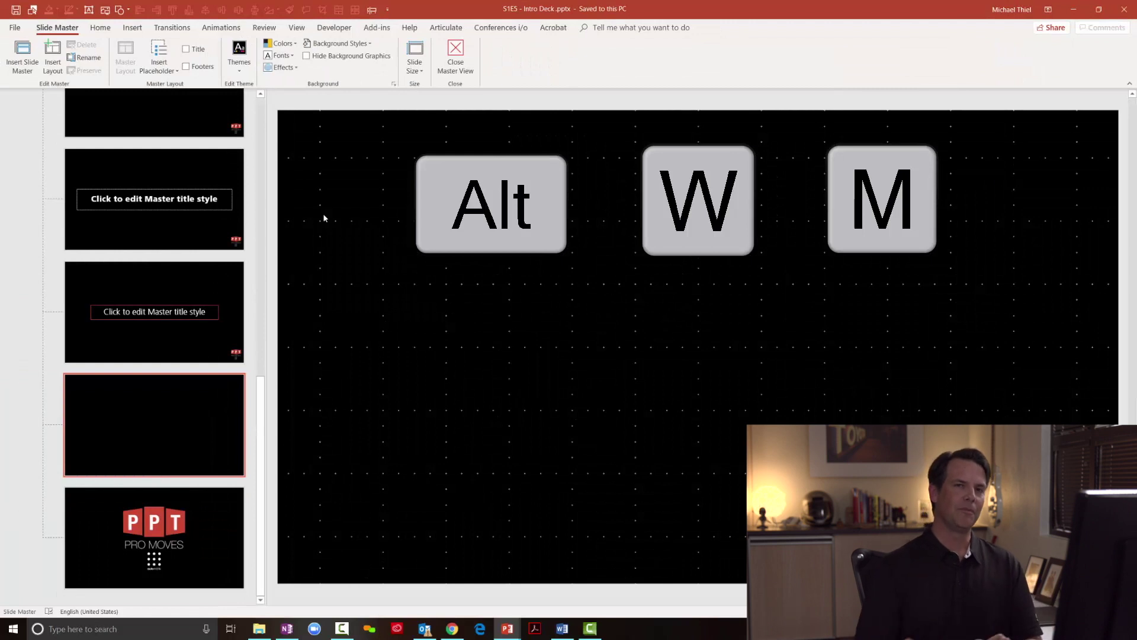
scroll(200, 288, up, 10)
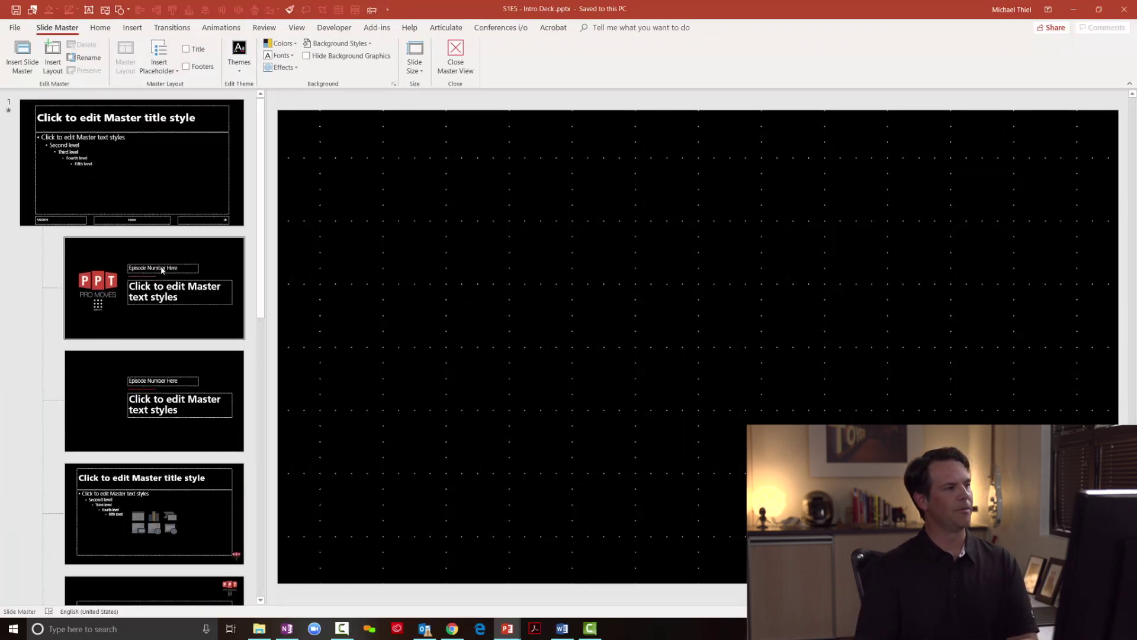
click(165, 188)
click(155, 282)
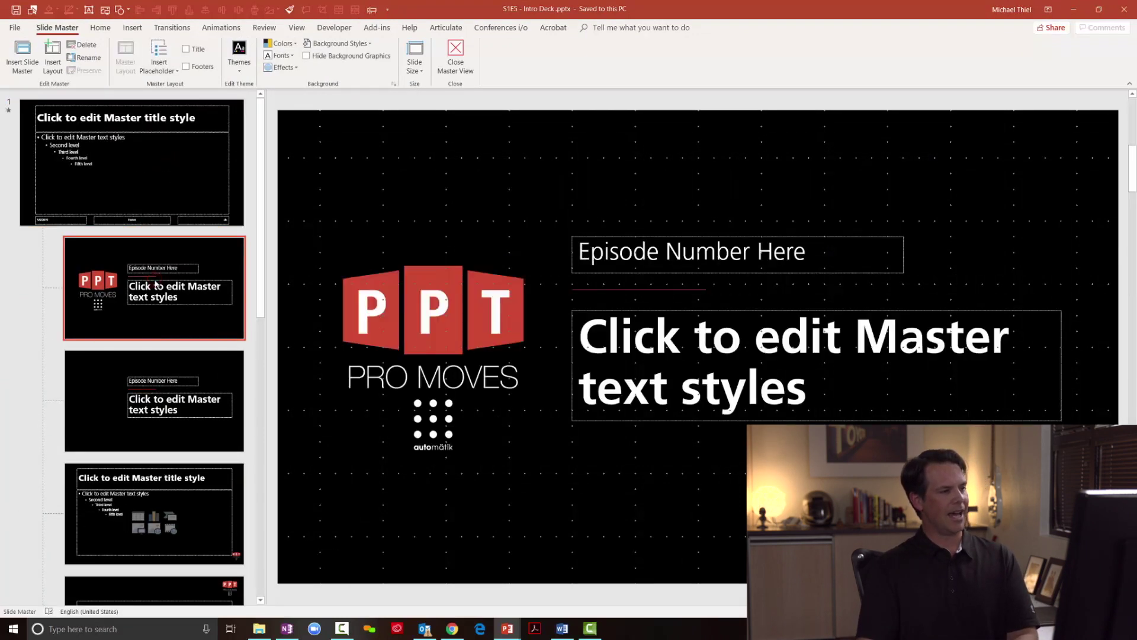
scroll(155, 283, down, 3)
Step through the title-and-content and title layouts down to the small centred title layout.
click(154, 278)
click(168, 373)
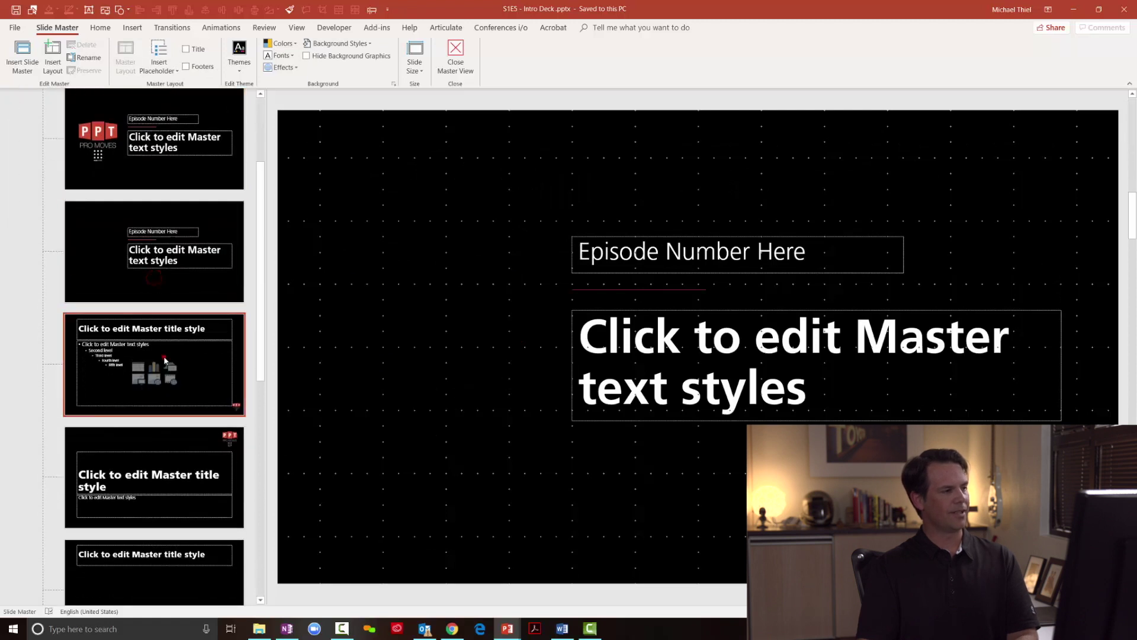
click(182, 456)
click(197, 548)
click(197, 563)
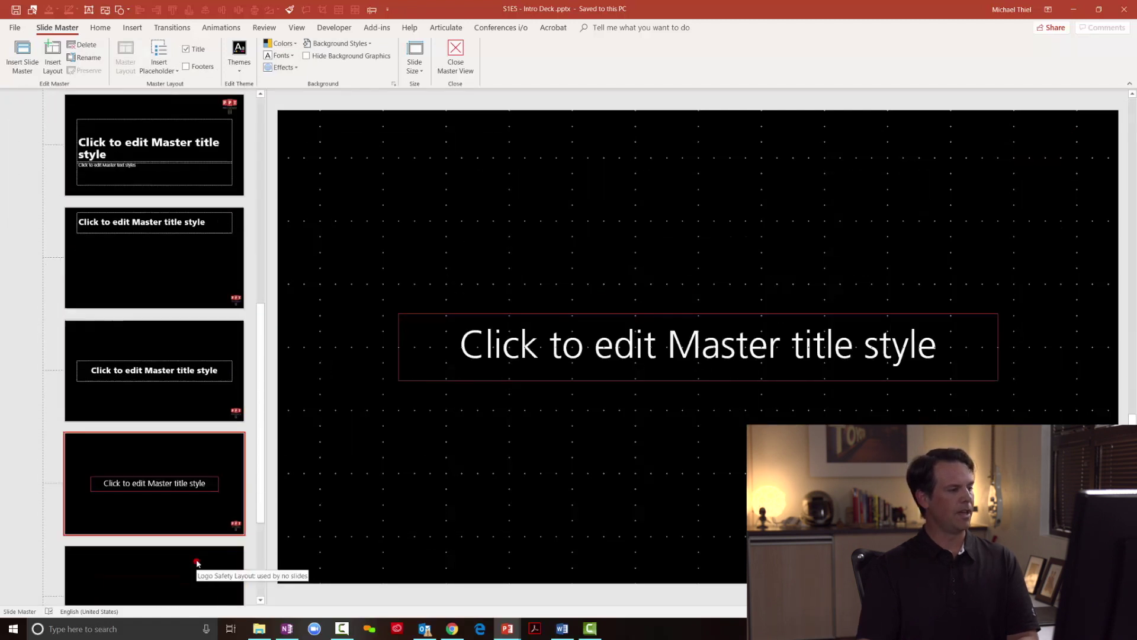
scroll(198, 563, down, 2)
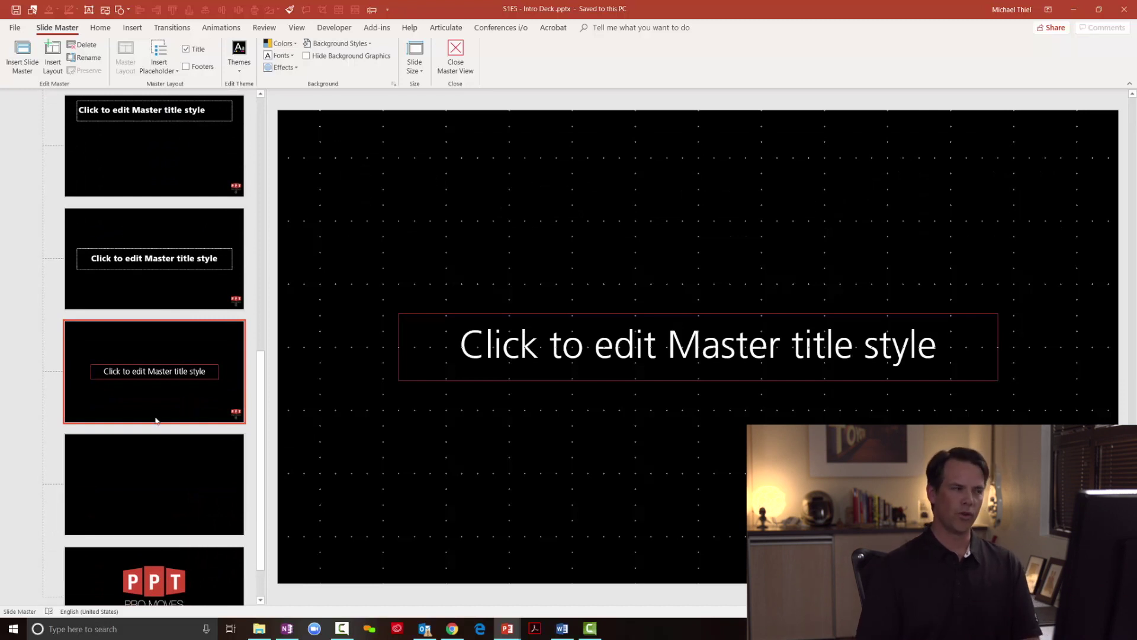
scroll(143, 322, up, 5)
Inspect the Episode Number Here layout's transitions and the title layout with the corner logo.
click(155, 191)
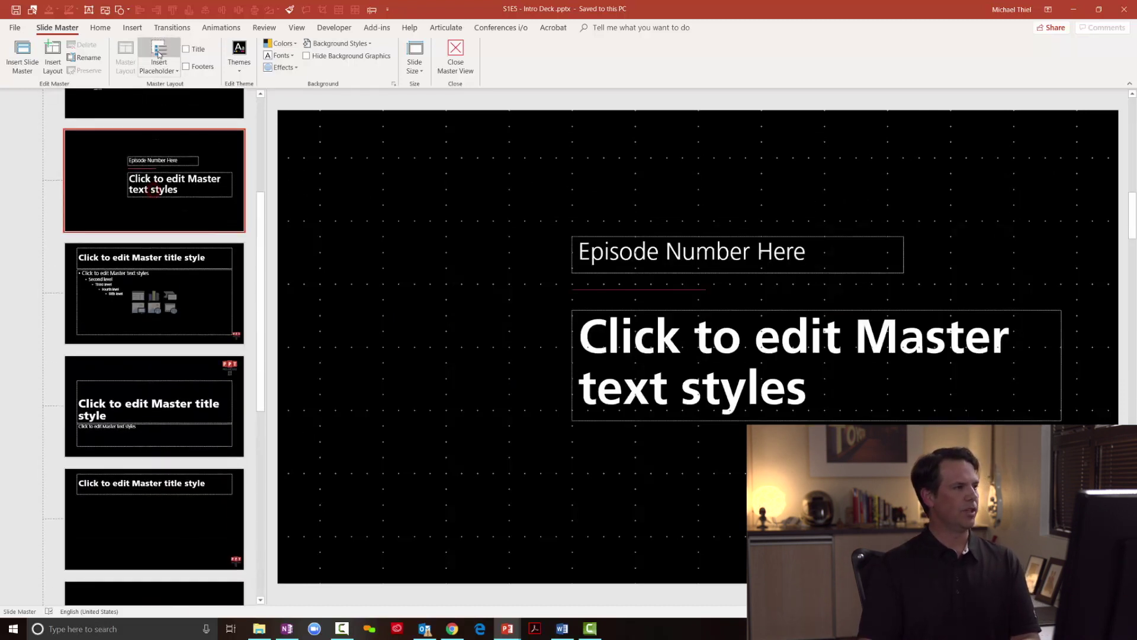
click(171, 28)
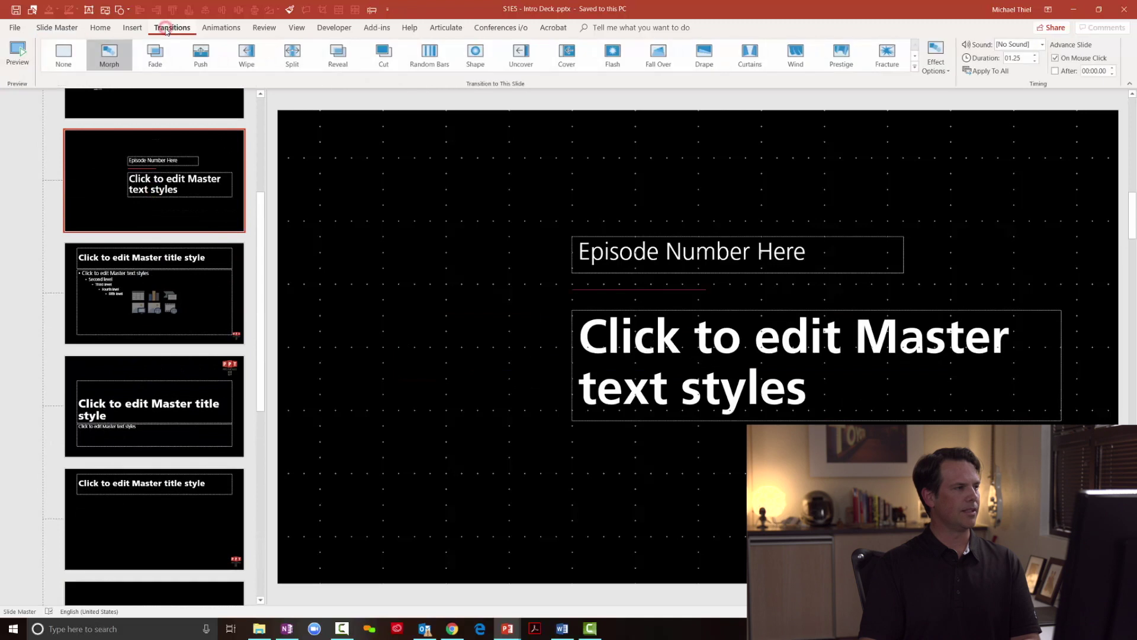
click(151, 361)
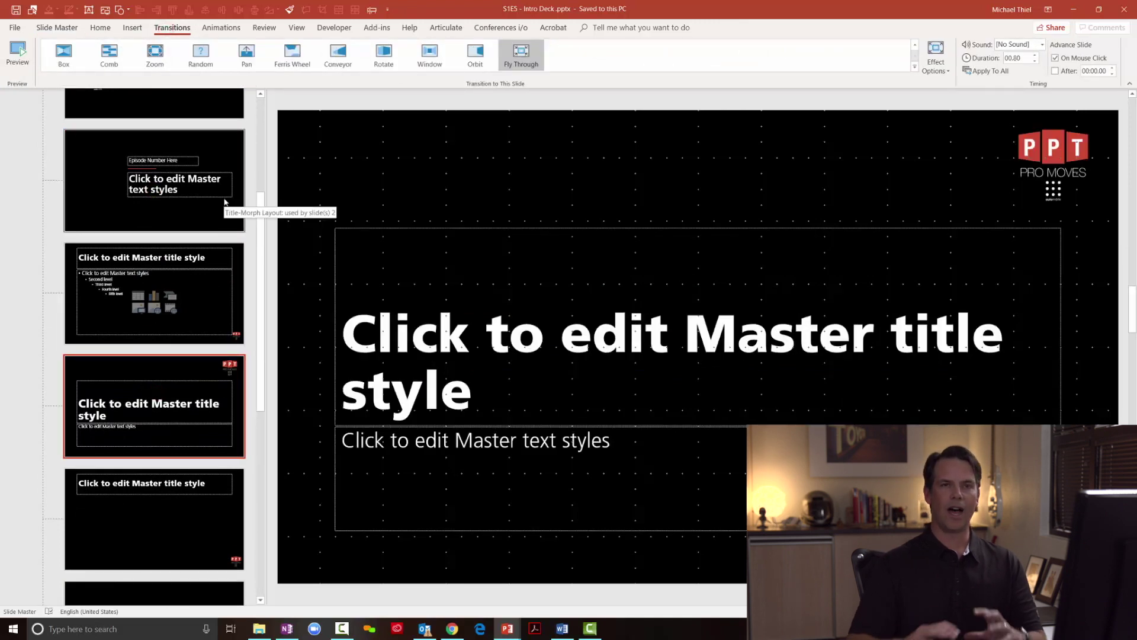
scroll(212, 284, up, 3)
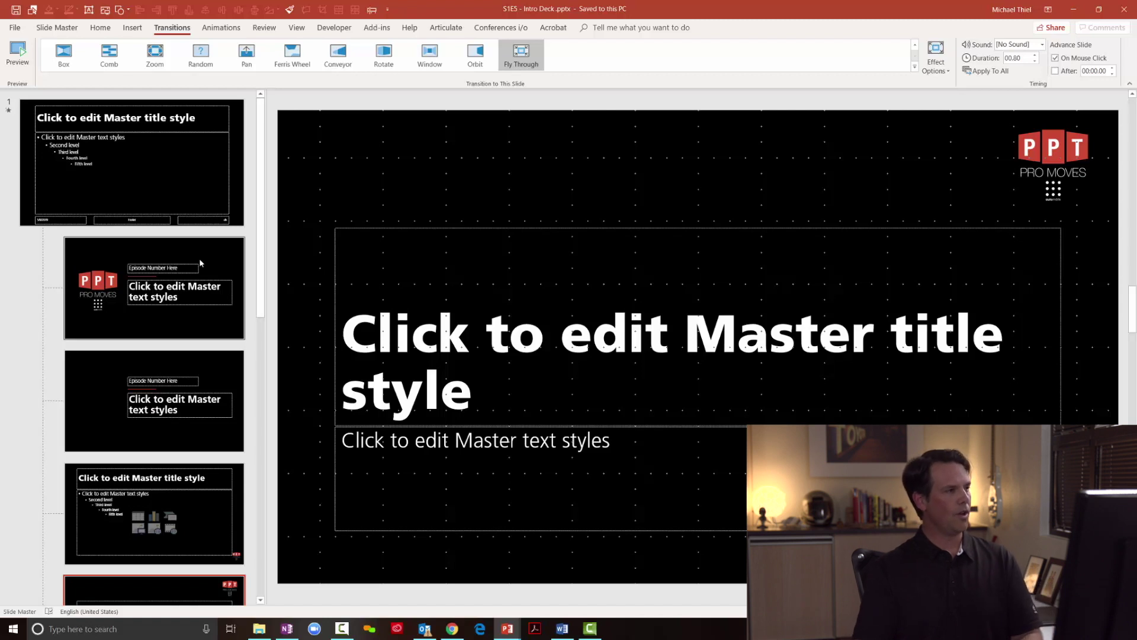
Save the current theme as PPT Pro Moves.thmx, overwriting the existing file.
click(42, 30)
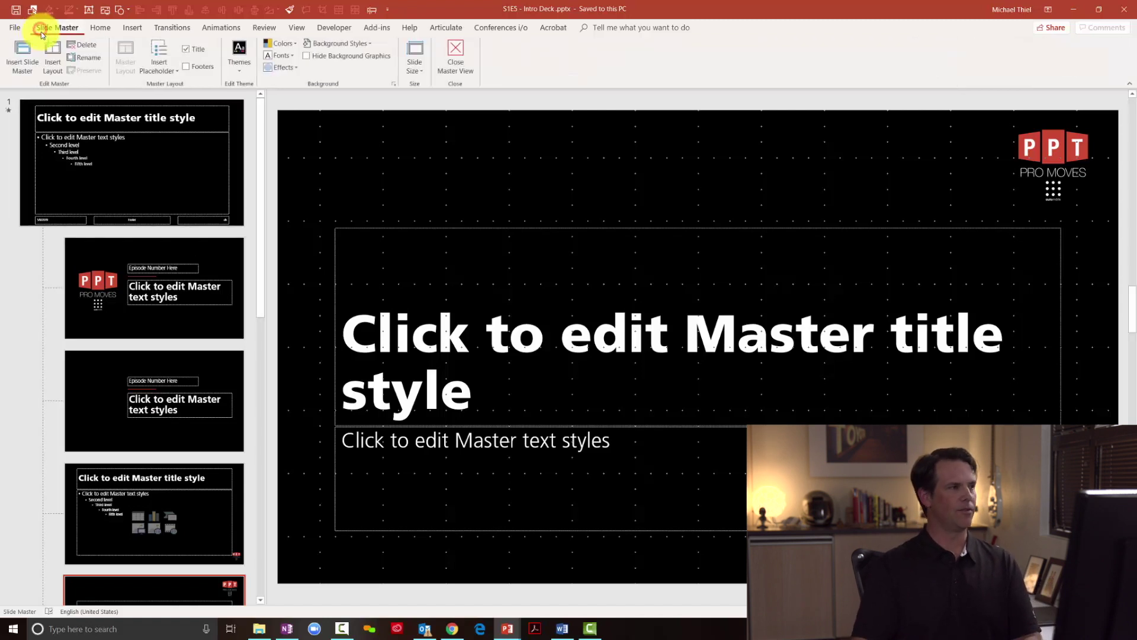
click(239, 72)
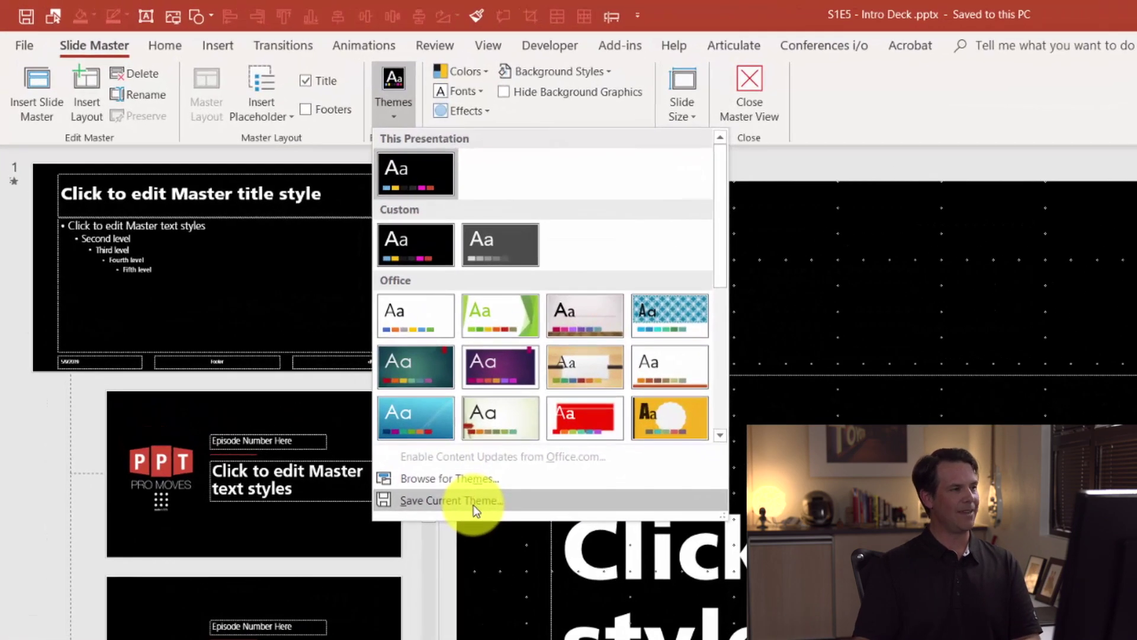
click(473, 505)
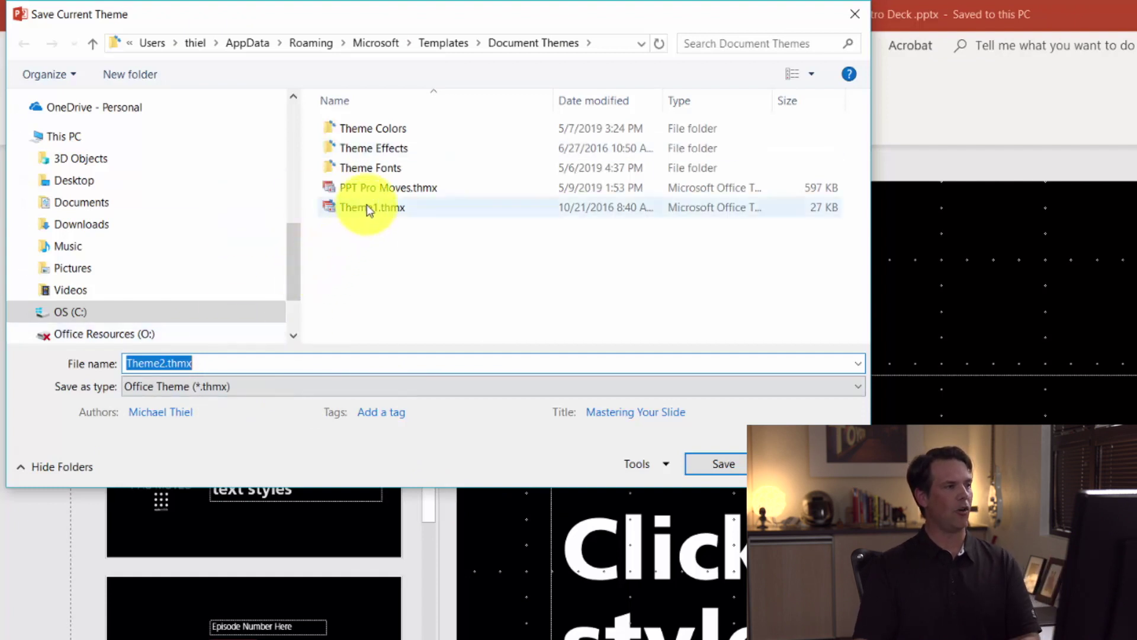
click(339, 189)
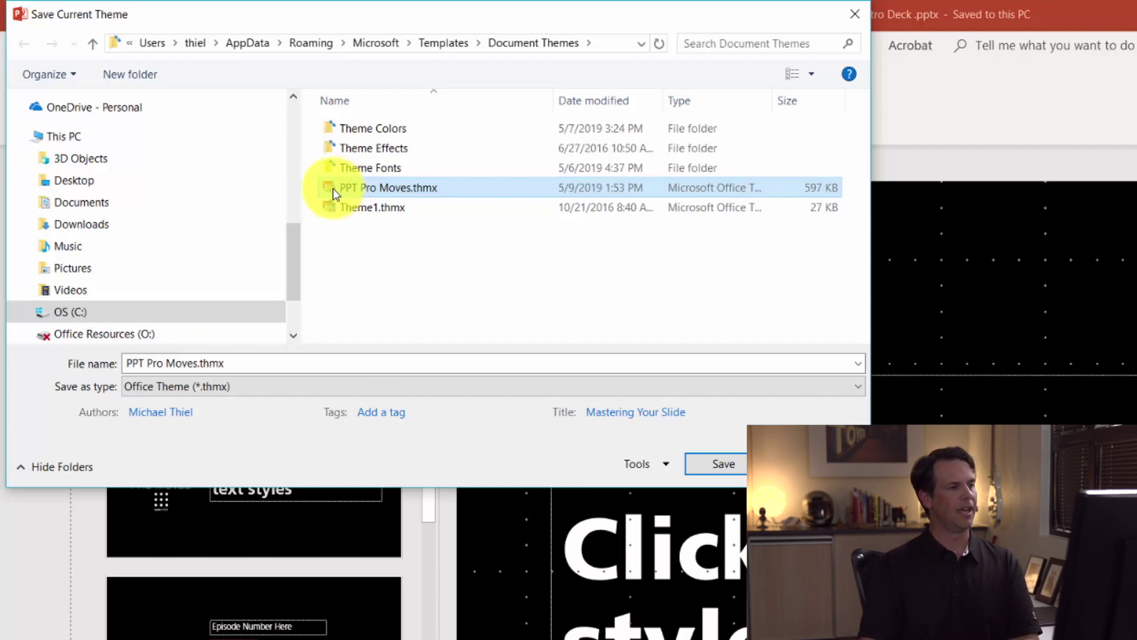
click(724, 465)
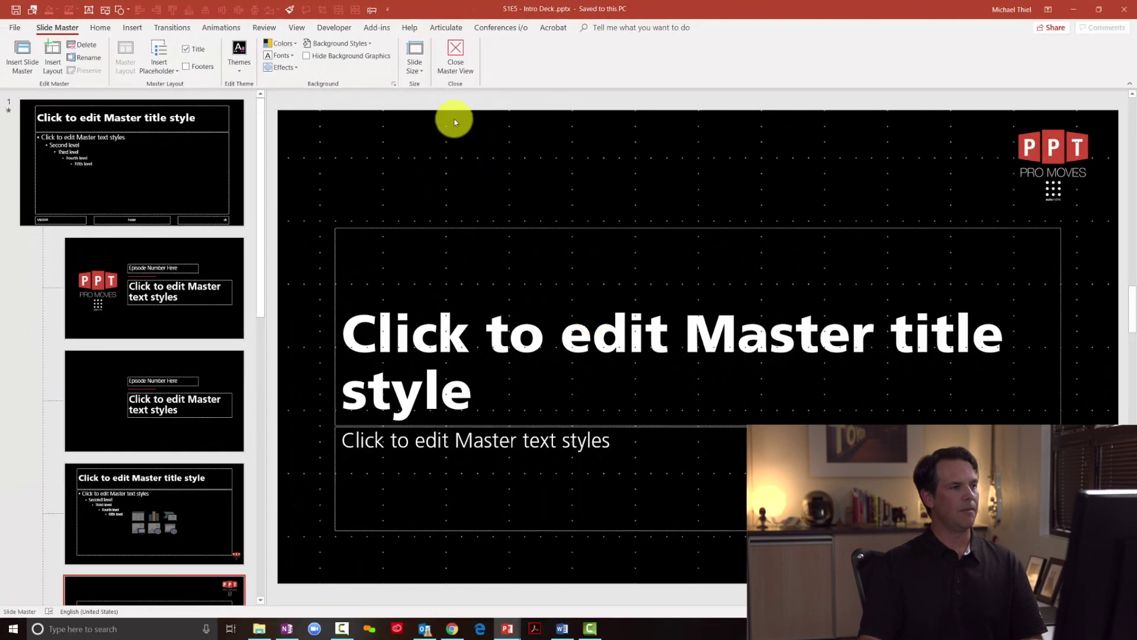
Close Master View and create a new blank presentation with Ctrl+N.
click(459, 51)
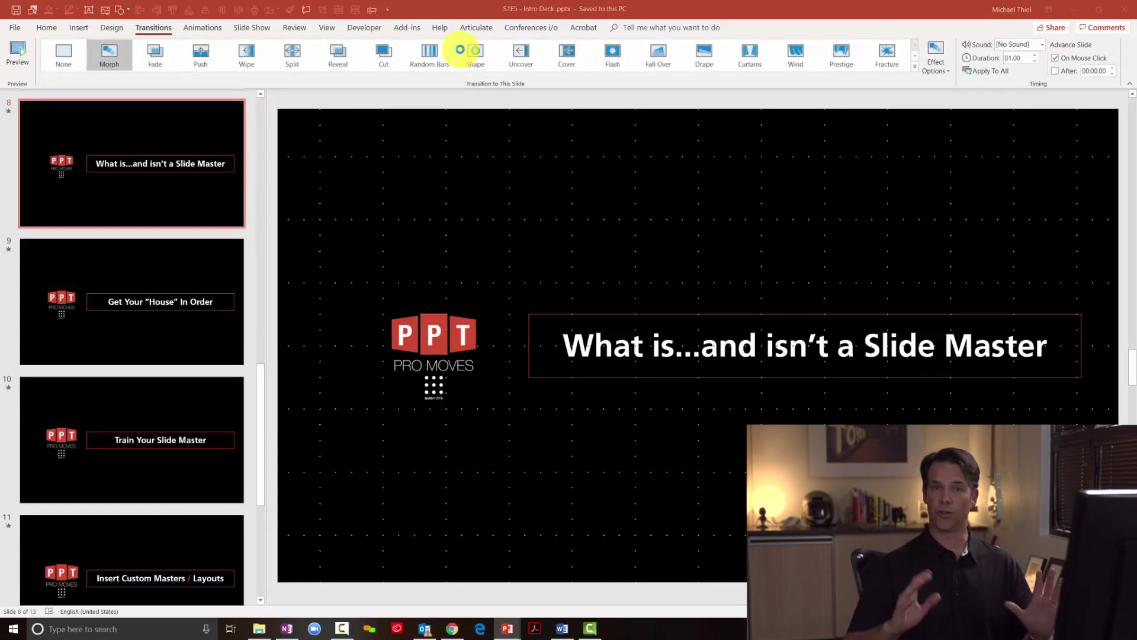
key(ctrl+n)
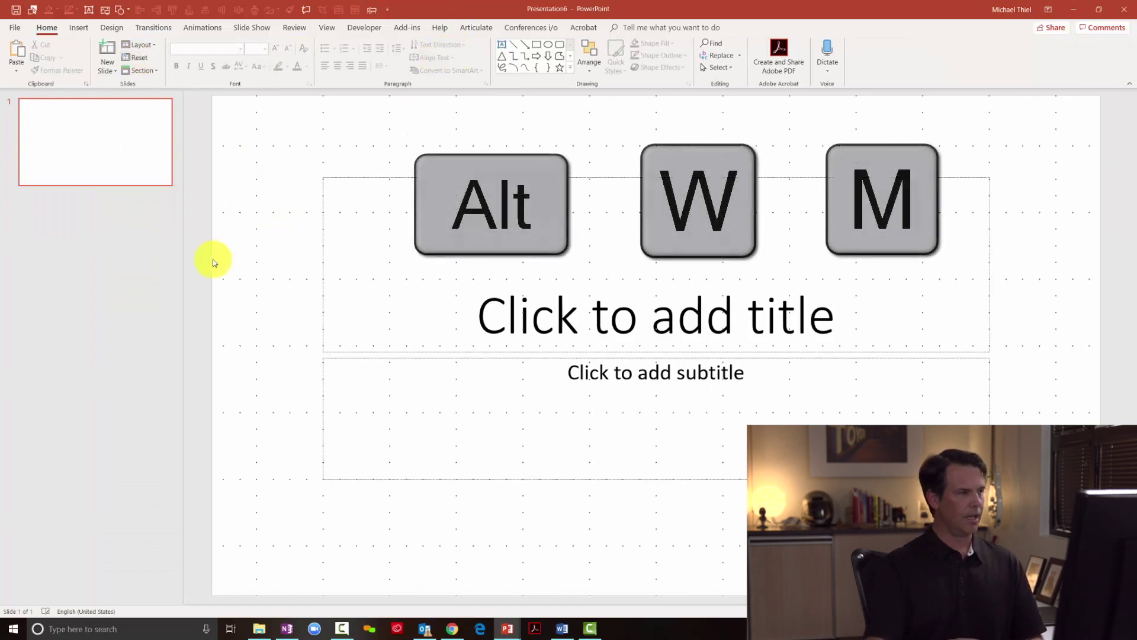
Open the new presentation's slide master and apply the PPT Pro Moves custom theme.
key(alt+w)
key(m)
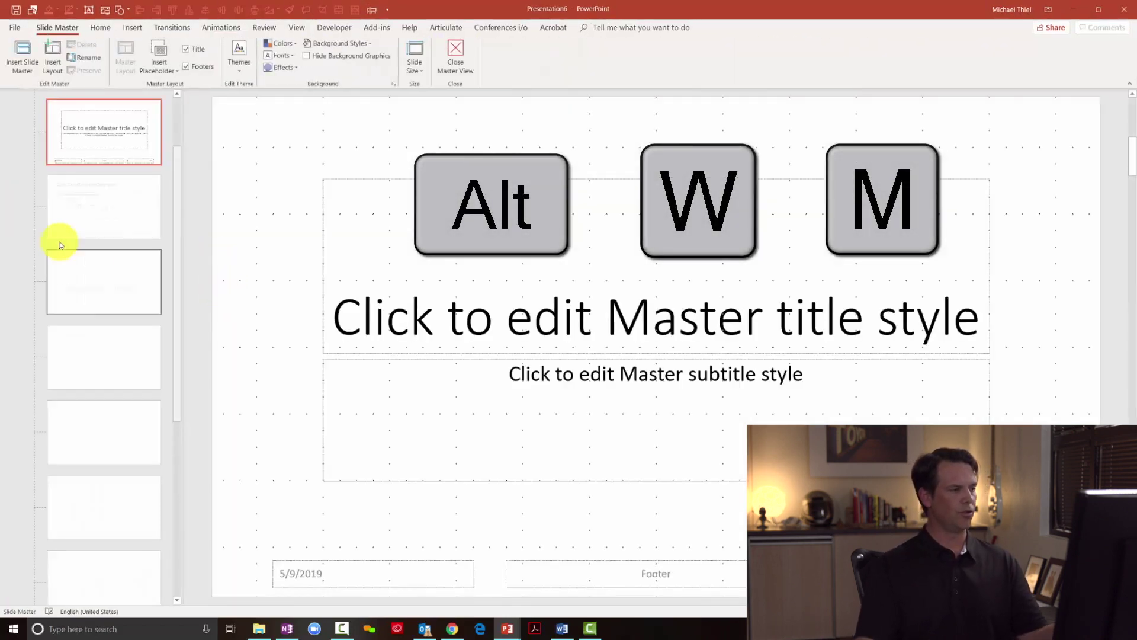
scroll(82, 273, down, 5)
scroll(82, 293, up, 5)
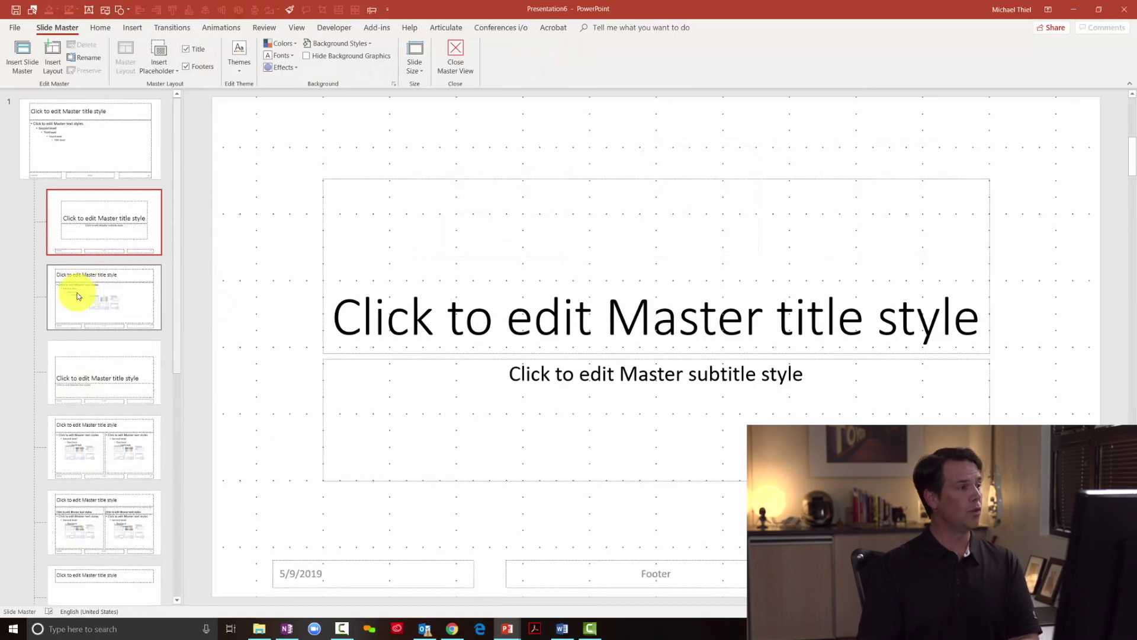
click(239, 65)
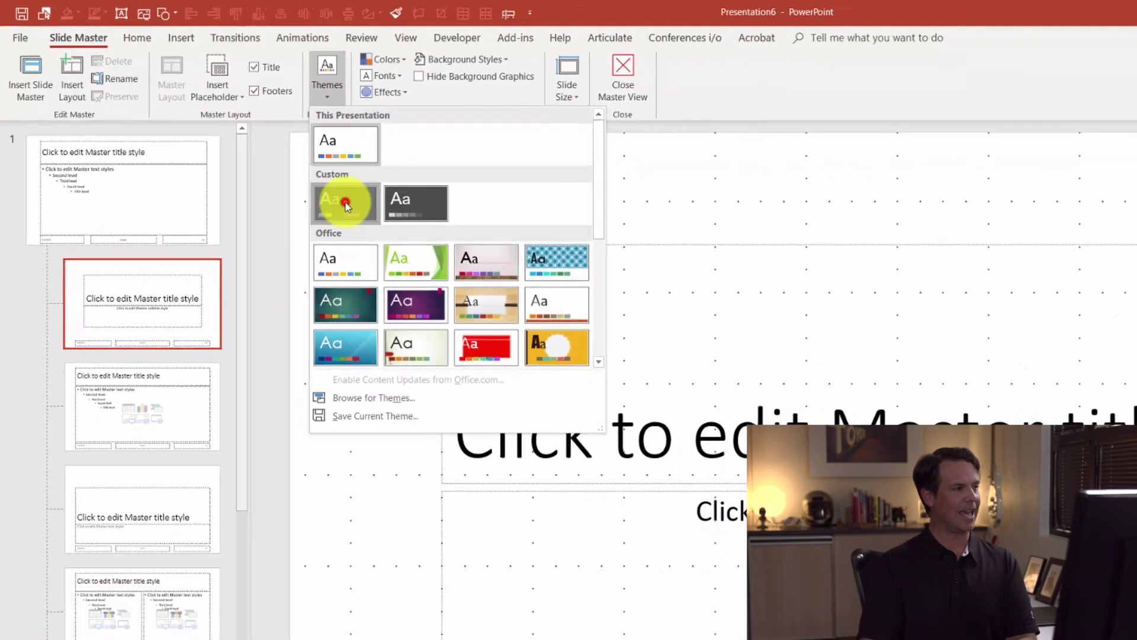
click(462, 268)
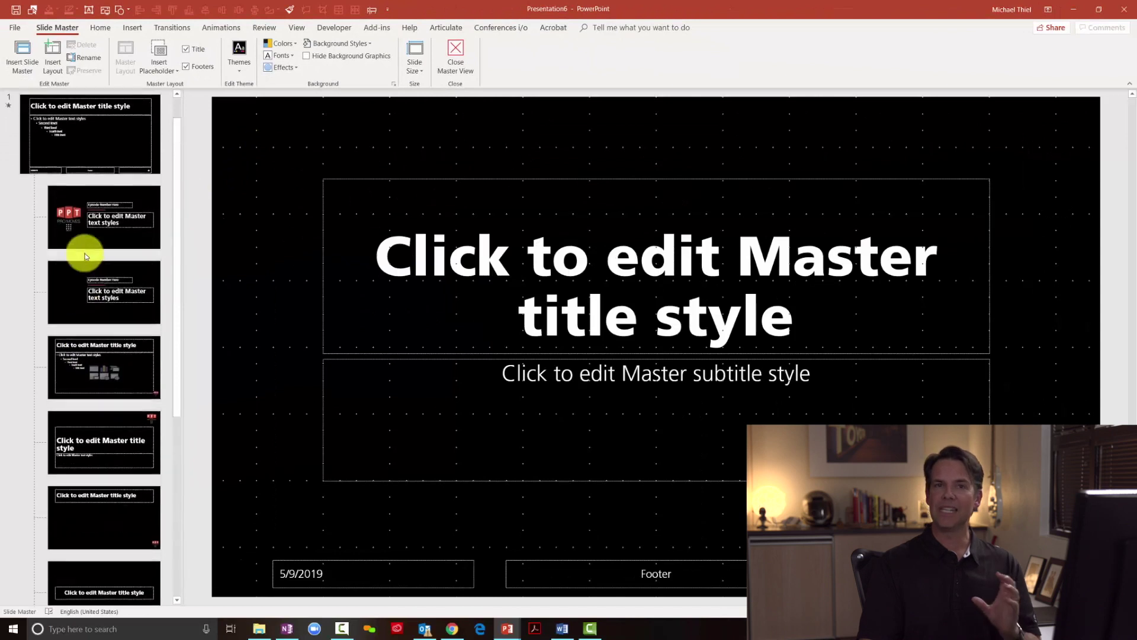